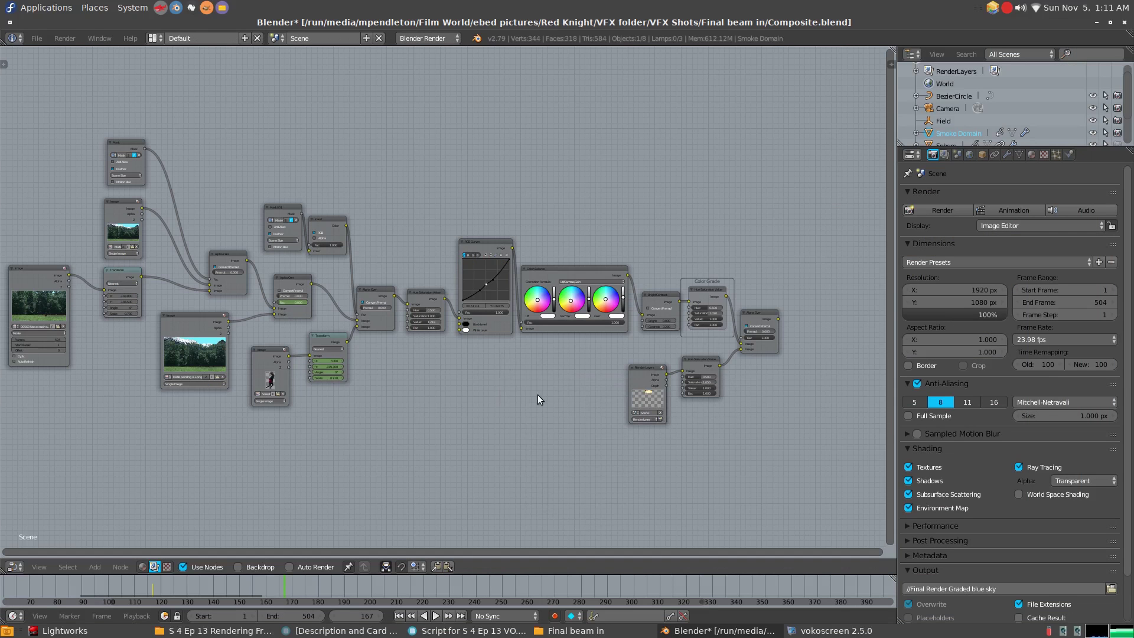
# - Add a Viewer node beside the tree and link the Alpha Over output into it
pyautogui.hotkey('shift', 'a')
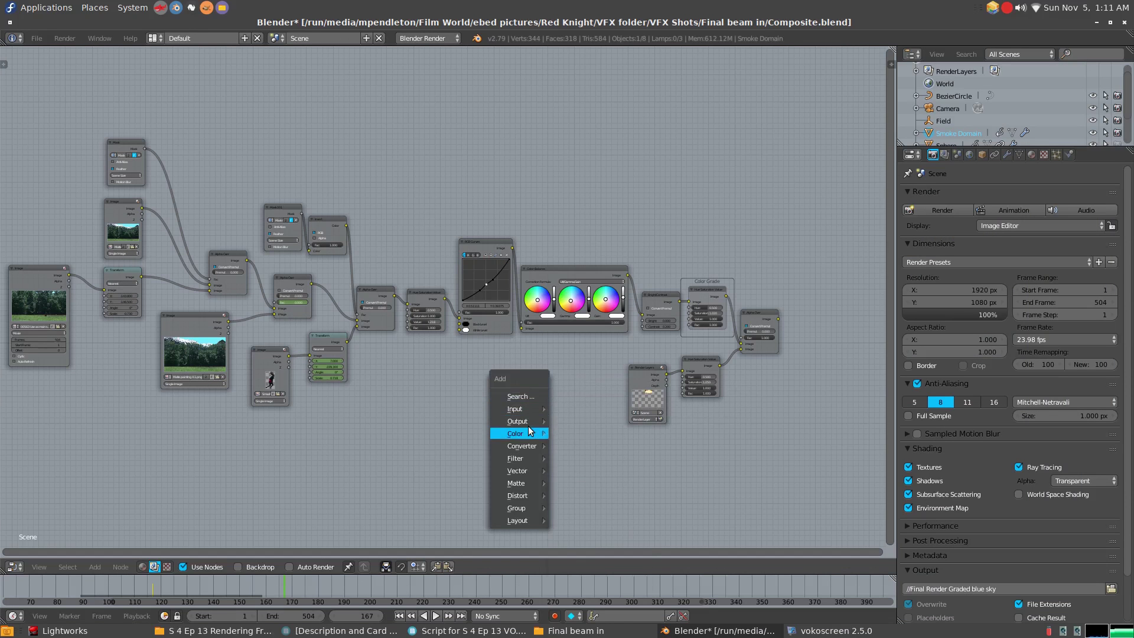
pyautogui.moveTo(544, 425)
pyautogui.click(585, 476)
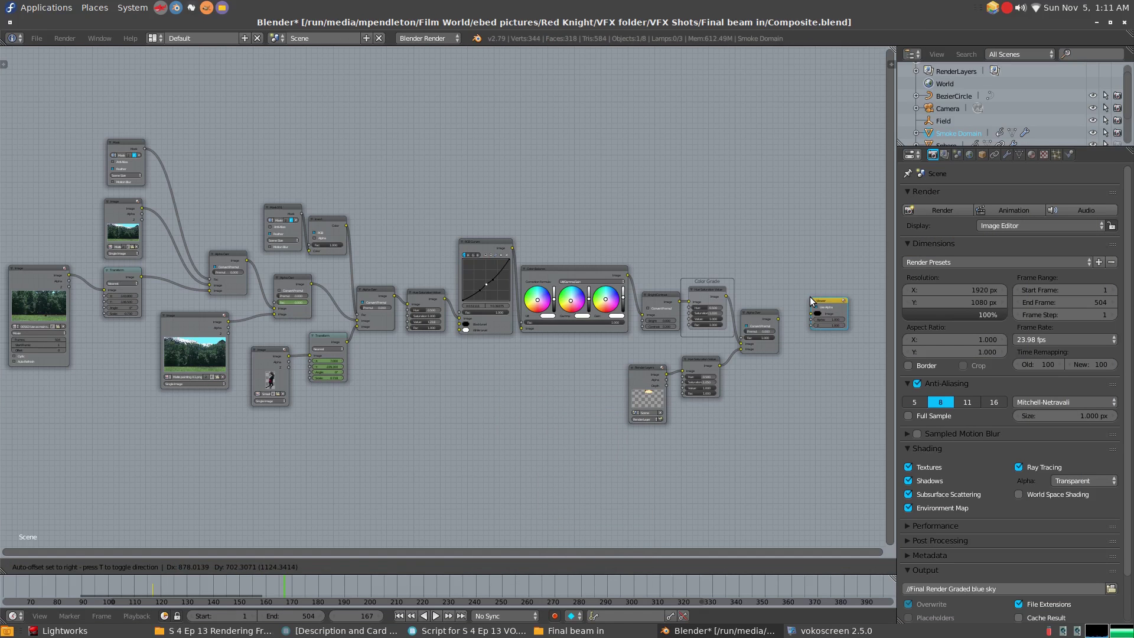
pyautogui.click(814, 311)
pyautogui.scroll(3, 520, 288)
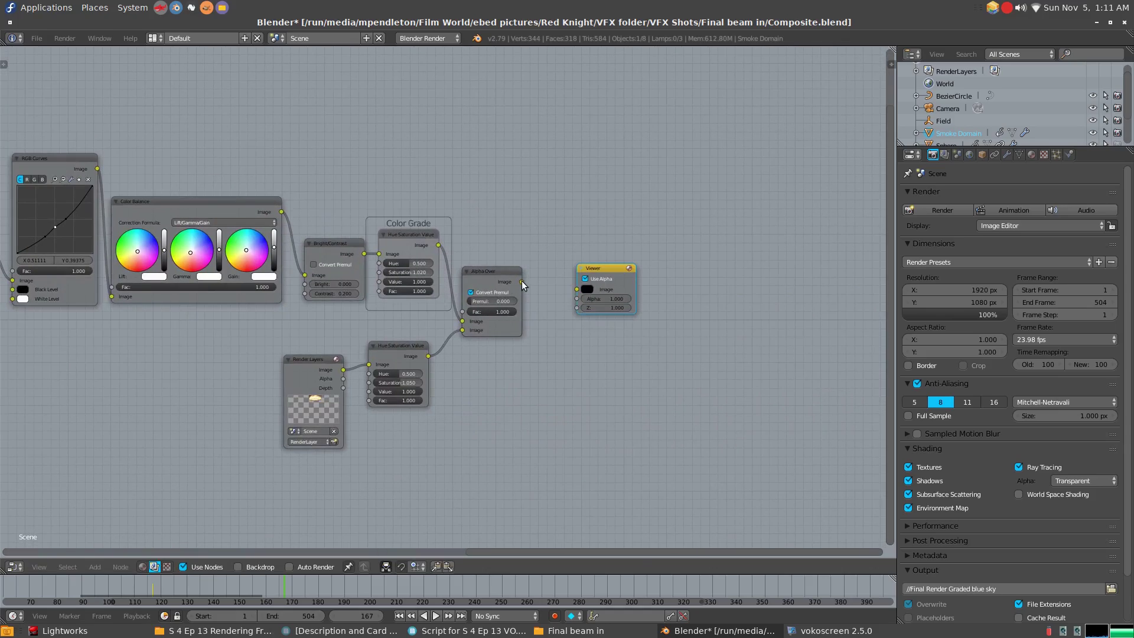
pyautogui.moveTo(522, 281); pyautogui.dragTo(571, 292)
# - Enable the backdrop so the composited image shows behind the nodes, then shift the tree over it
pyautogui.press('Home')
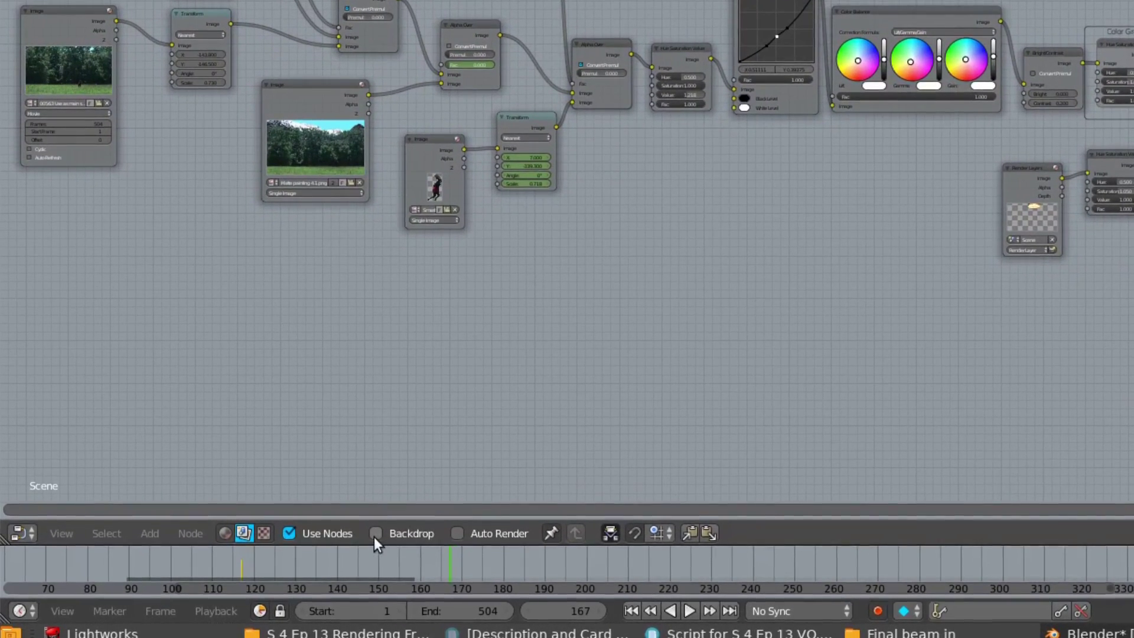
pyautogui.click(261, 561)
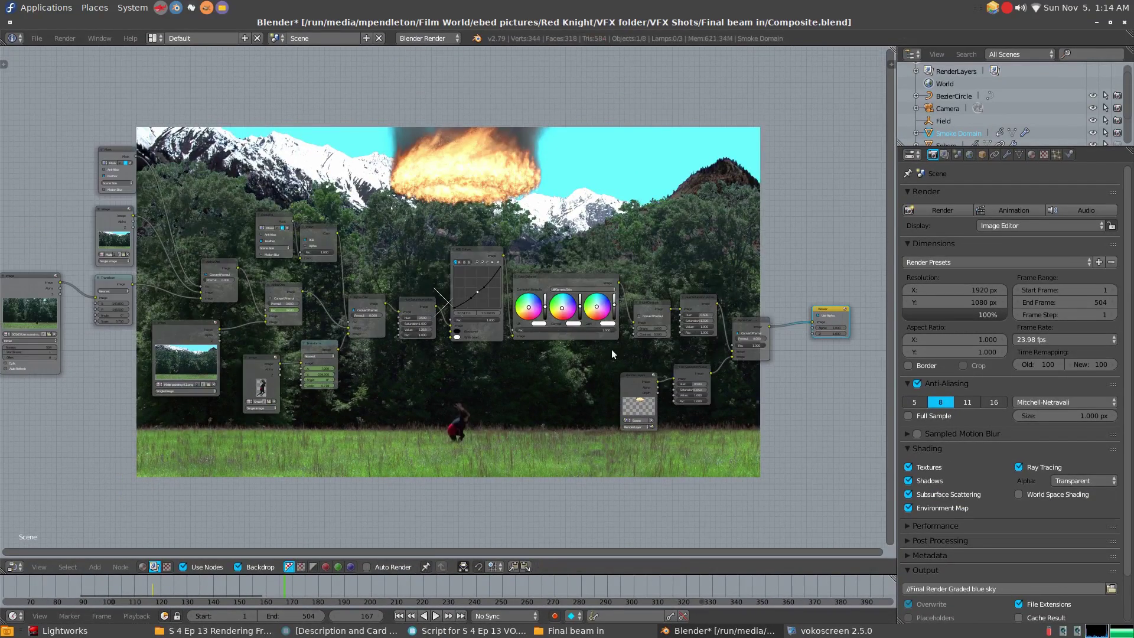
pyautogui.moveTo(611, 353); pyautogui.dragTo(627, 356, button='middle')
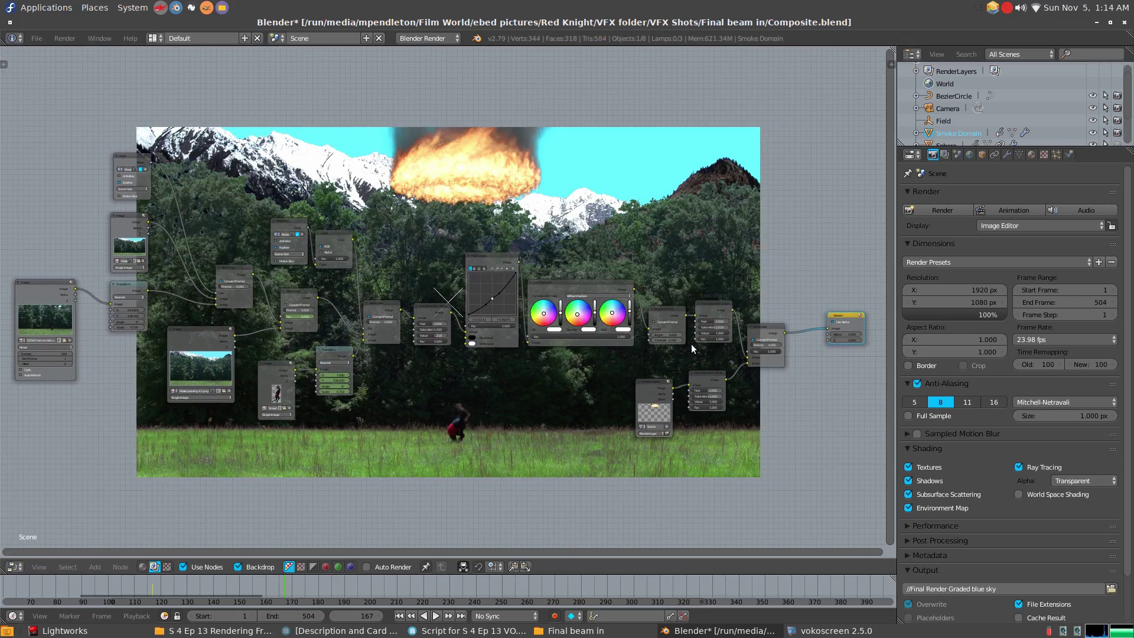
# - Show the sidebar, move the backdrop under the nodes, and turn this area into an image editor
pyautogui.press('n')
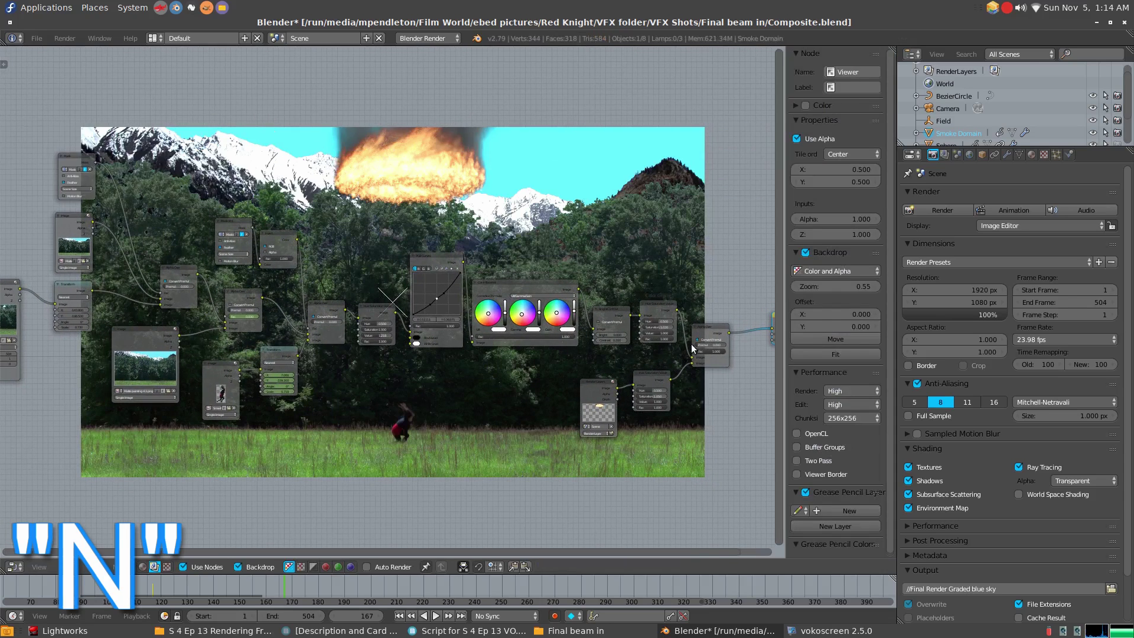
pyautogui.click(873, 342)
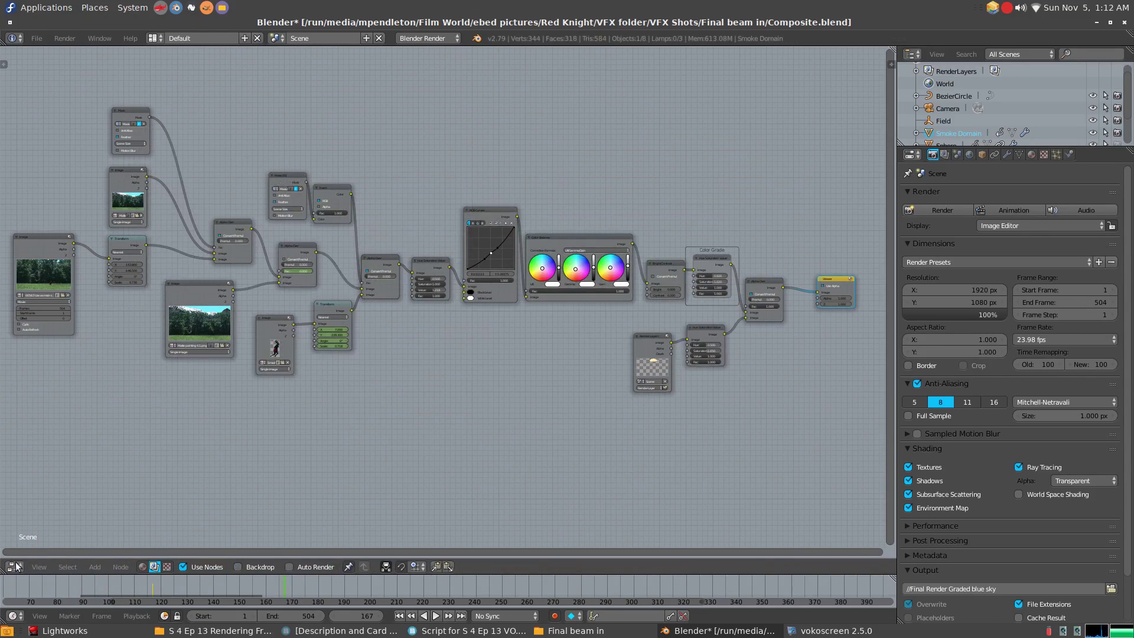
pyautogui.click(14, 567)
pyautogui.click(50, 471)
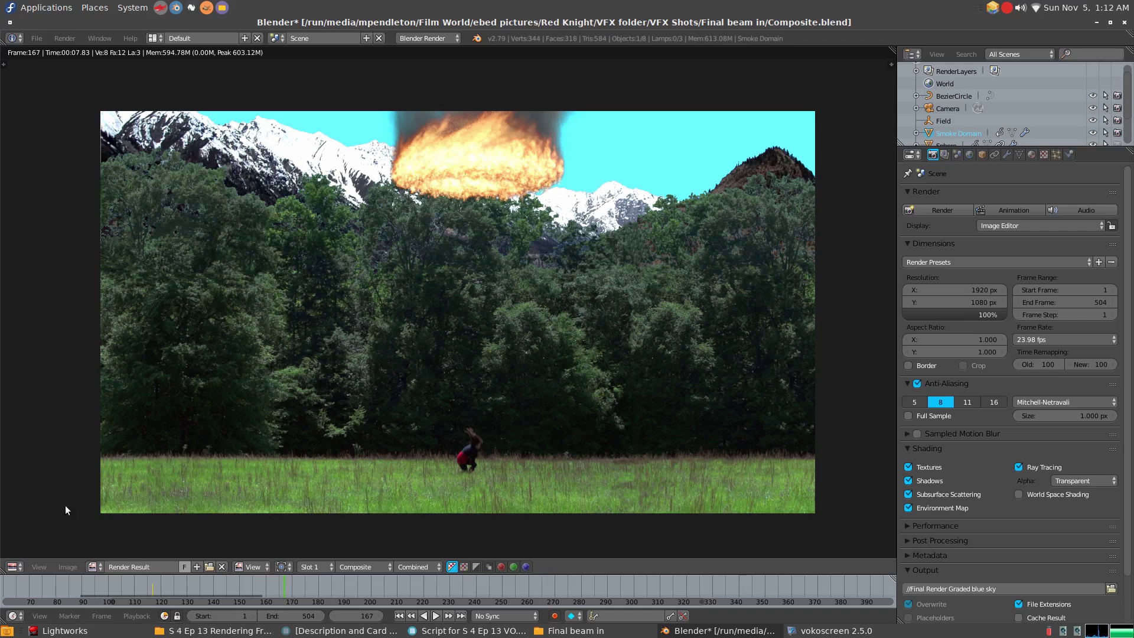
# - Display the Viewer Node image and split that view into a separate window
pyautogui.click(90, 566)
pyautogui.click(110, 484)
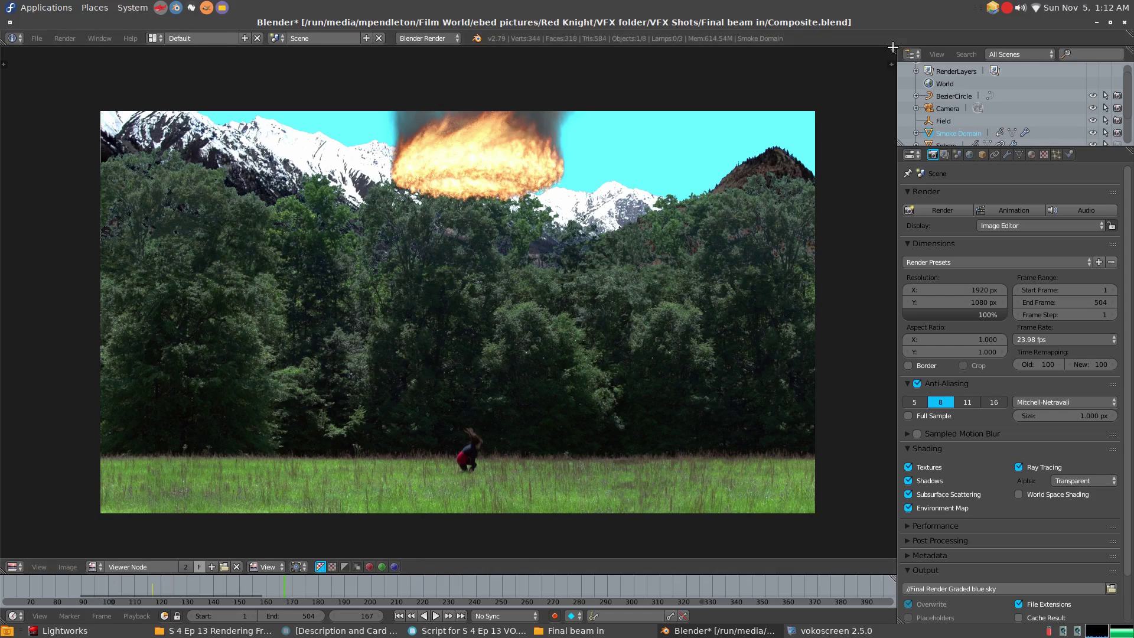
pyautogui.keyDown('shift'); pyautogui.moveTo(892, 47); pyautogui.dragTo(827, 115); pyautogui.keyUp('shift')
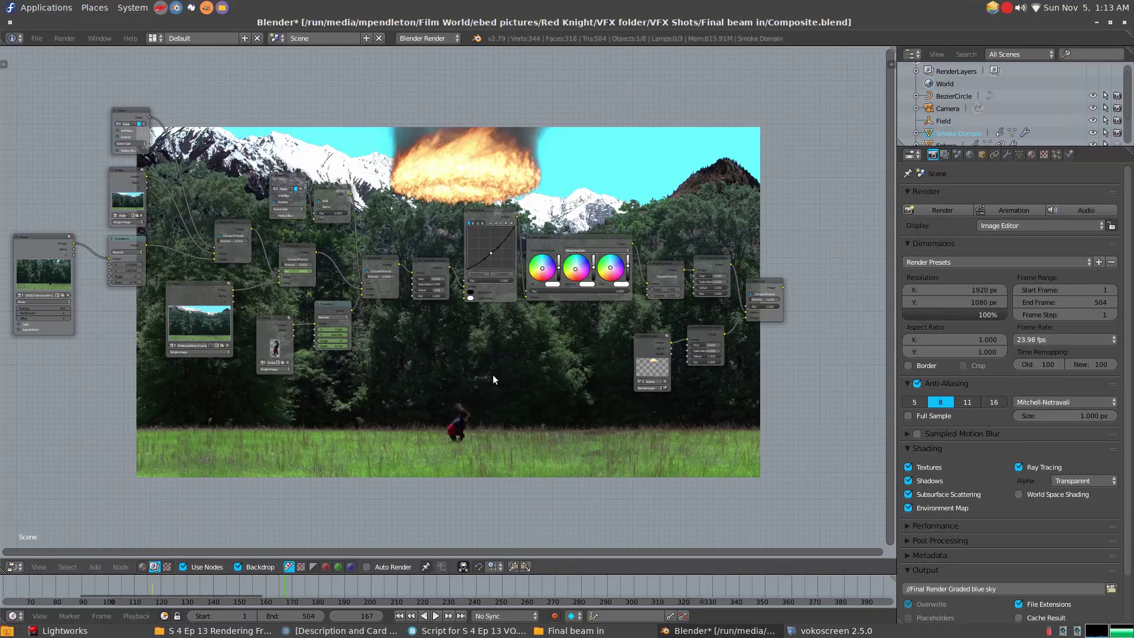
# - Add a Split Viewer node fed by the Alpha Over result and the forest Image node
pyautogui.hotkey('shift', 'a')
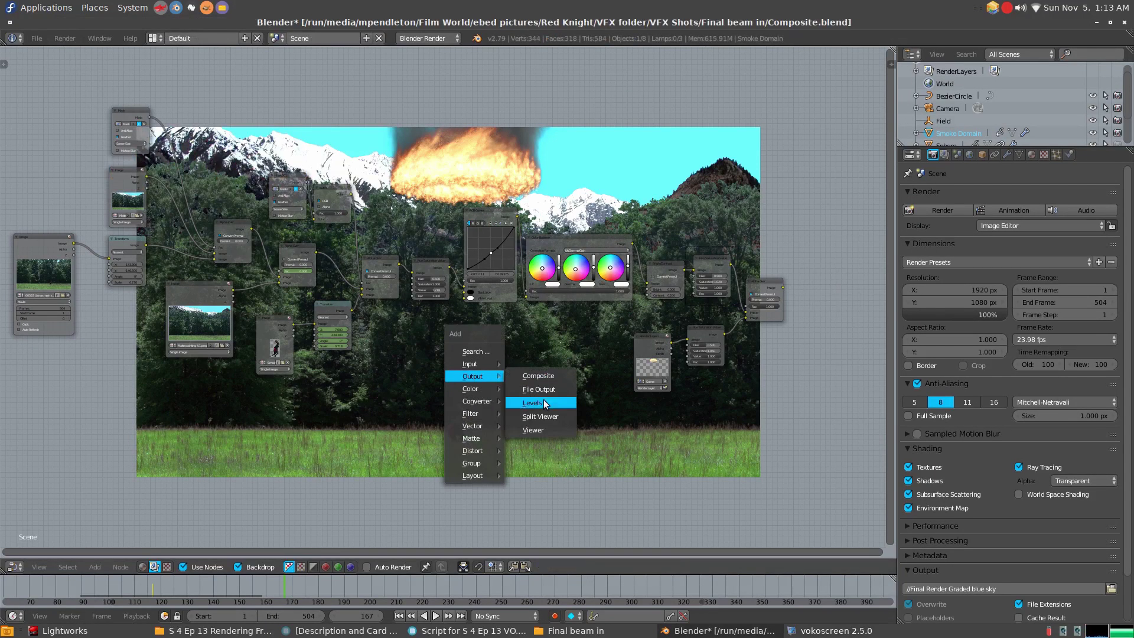
pyautogui.click(542, 416)
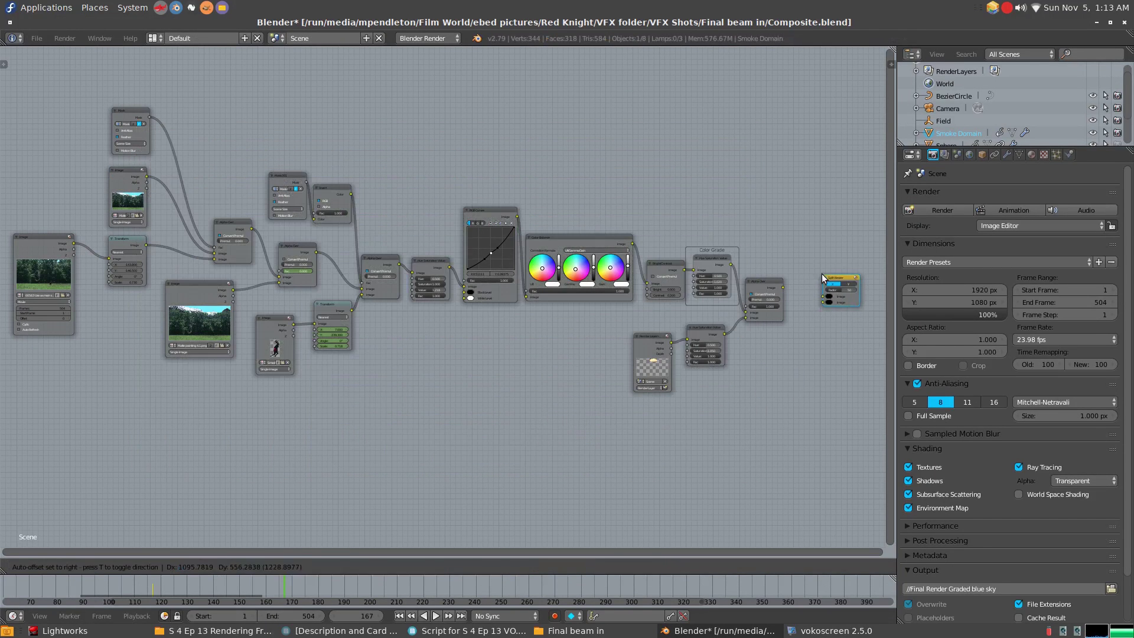
pyautogui.click(812, 271)
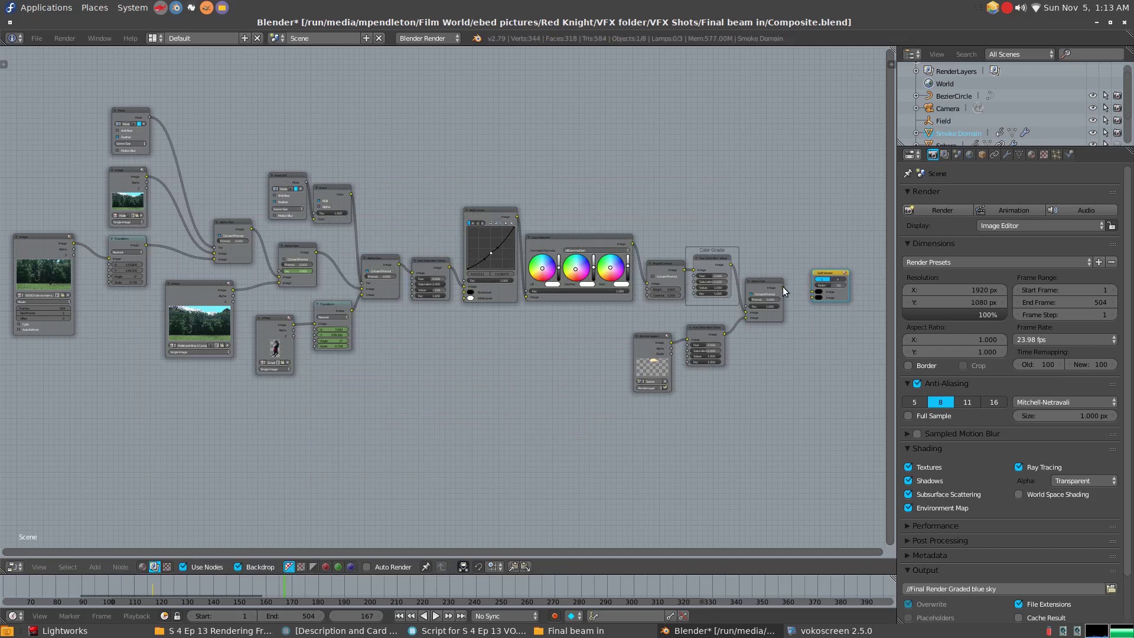
pyautogui.moveTo(783, 288); pyautogui.dragTo(812, 292)
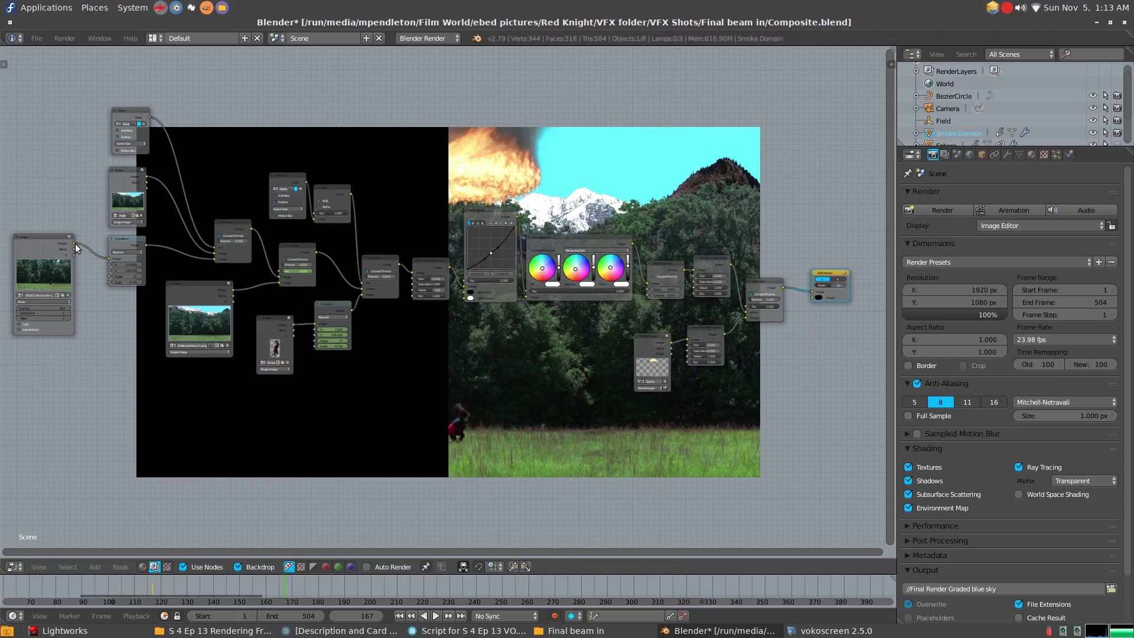
pyautogui.moveTo(74, 244); pyautogui.dragTo(812, 296)
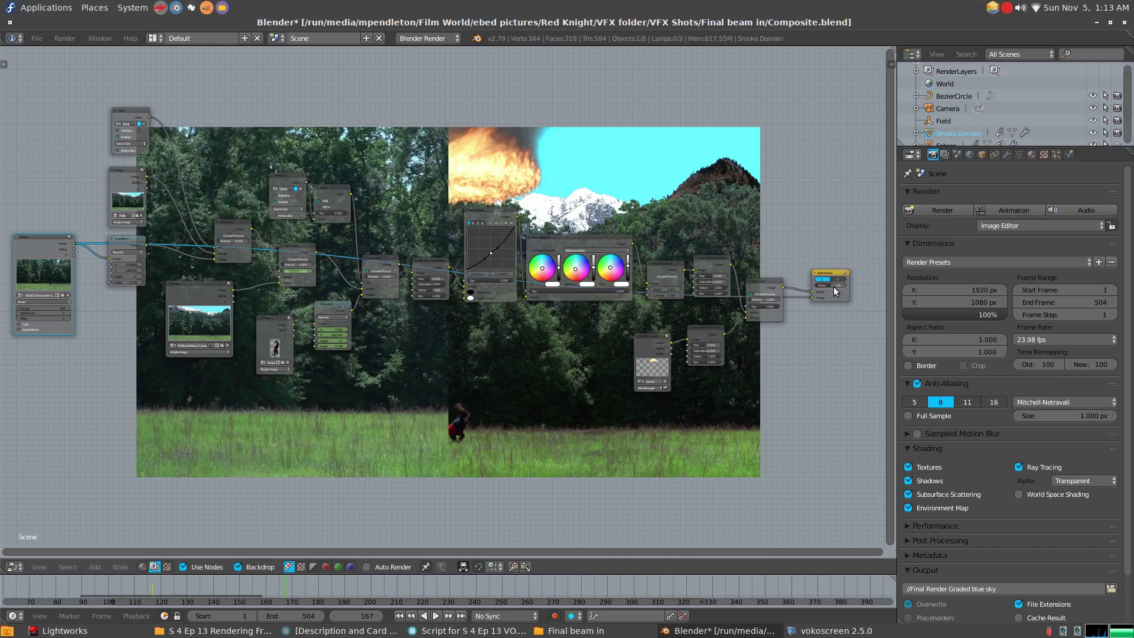
# - Raise the Split Viewer factor to push the dividing line further right
pyautogui.click(833, 288)
pyautogui.moveTo(835, 291); pyautogui.dragTo(842, 290)
pyautogui.press('KP_Decimal')
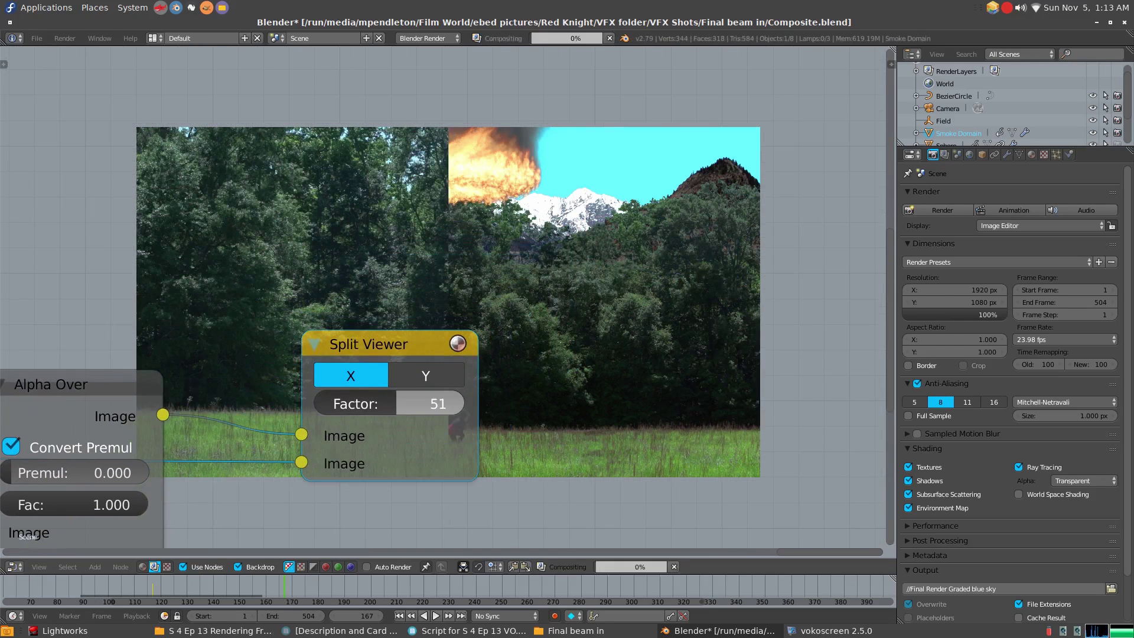
pyautogui.moveTo(402, 403); pyautogui.dragTo(441, 403)
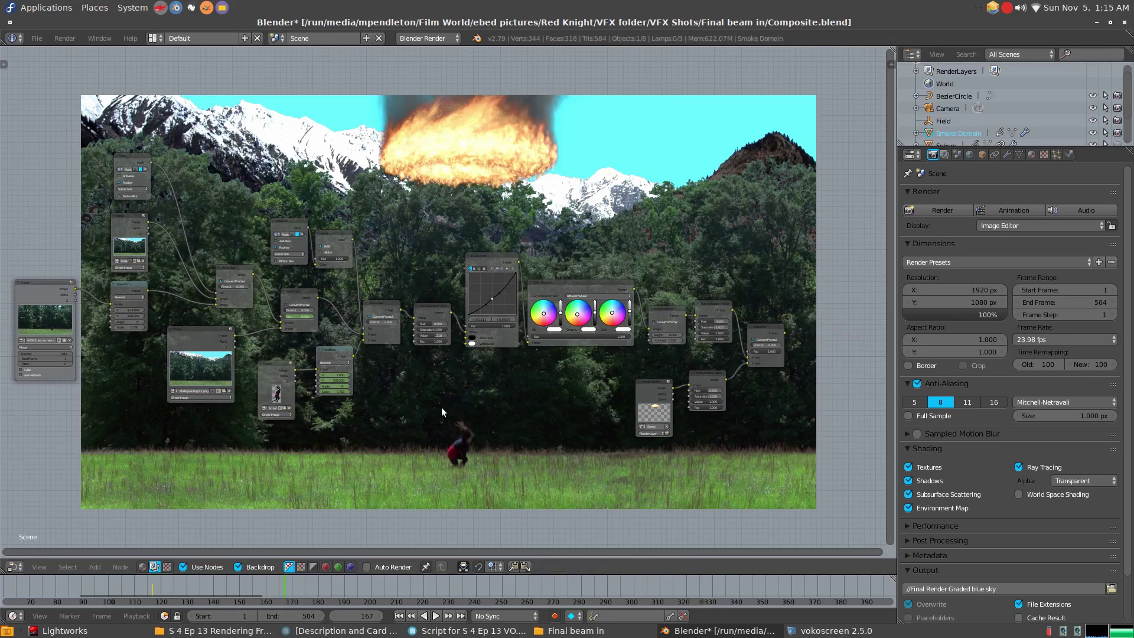
# - Place a Composite node after Alpha Over and link the Alpha Over image into it
pyautogui.hotkey('shift', 'a')
pyautogui.moveTo(443, 408)
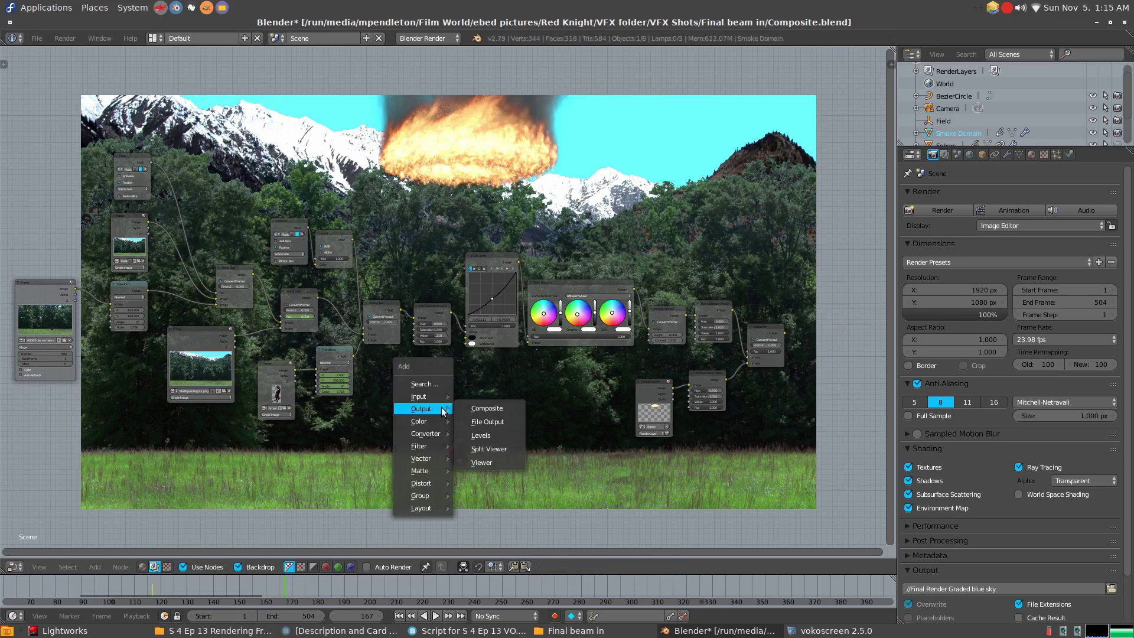
pyautogui.click(509, 409)
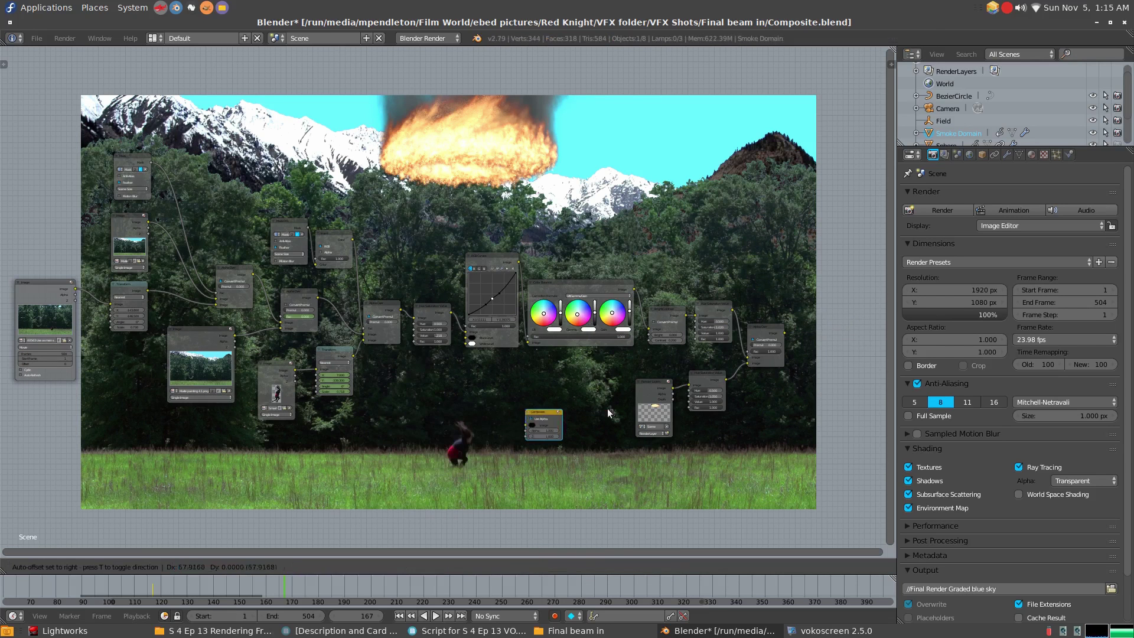
pyautogui.click(815, 320)
pyautogui.moveTo(799, 369); pyautogui.dragTo(537, 400, button='middle')
pyautogui.scroll(3, 540, 400)
pyautogui.scroll(2, 509, 391)
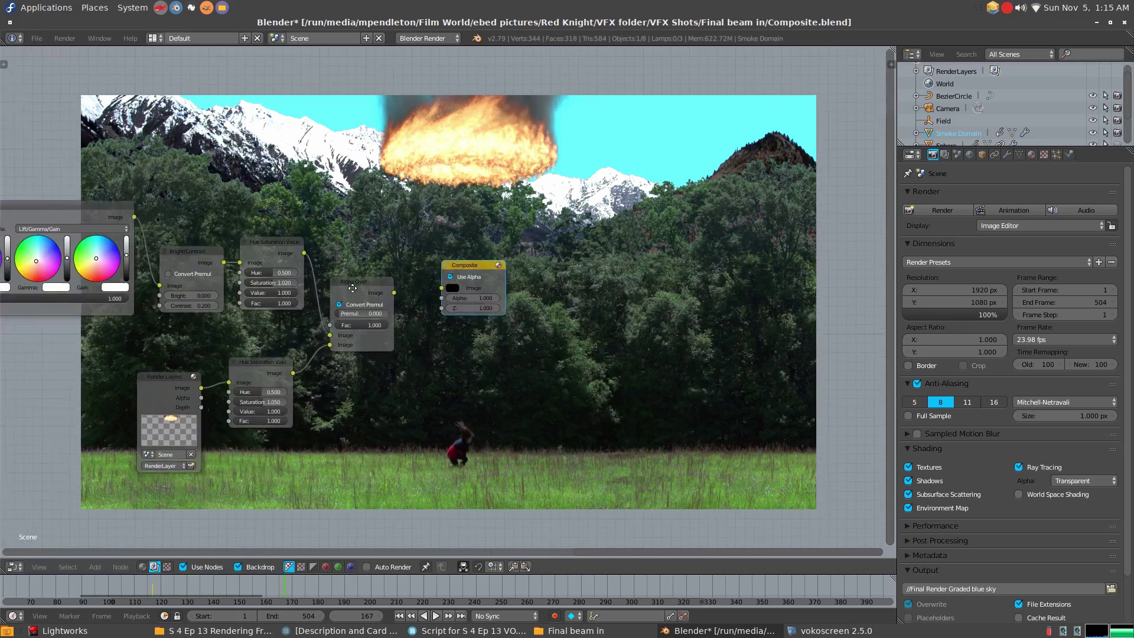
pyautogui.moveTo(449, 354); pyautogui.dragTo(373, 307, button='middle')
pyautogui.moveTo(369, 287); pyautogui.dragTo(437, 278)
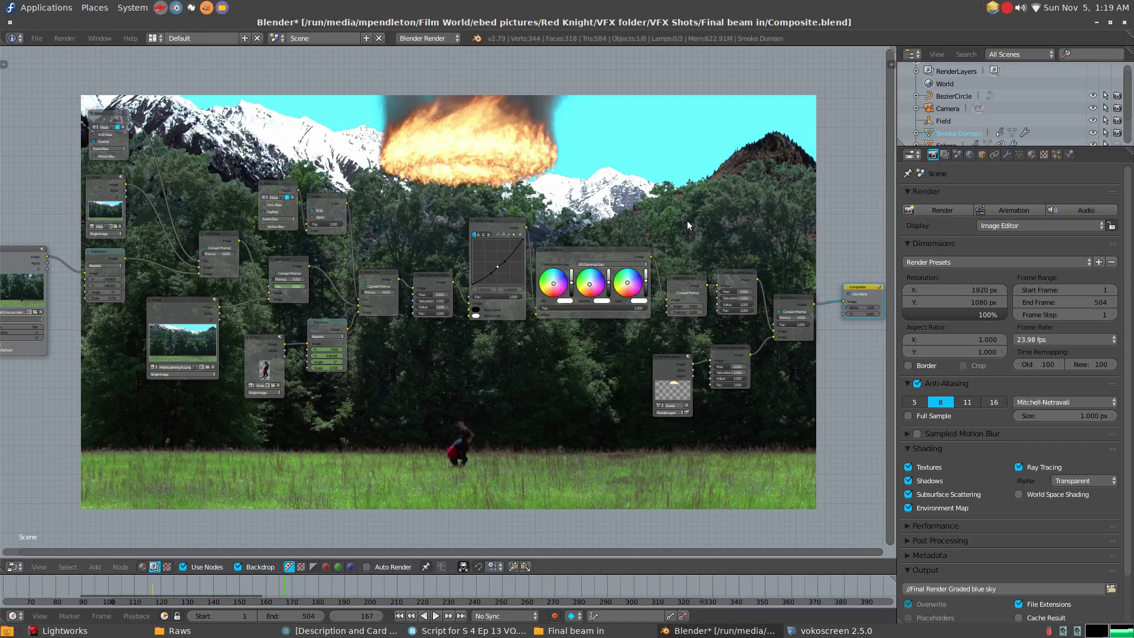
# - Pick Cycles as the render engine and GPU Compute as the render device
pyautogui.click(424, 37)
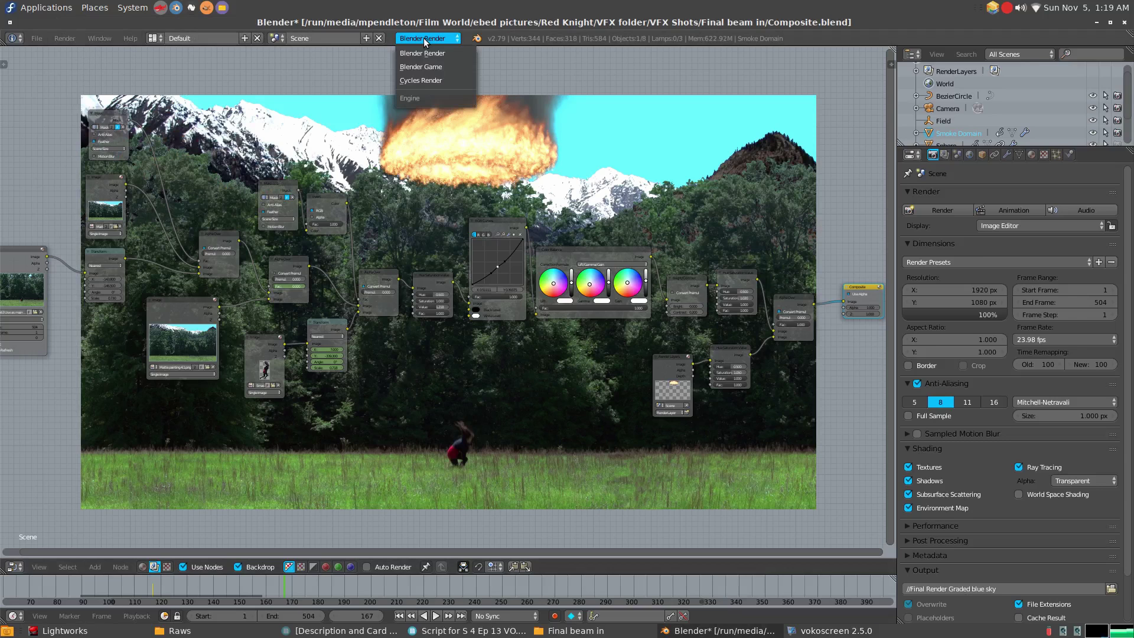
pyautogui.click(422, 83)
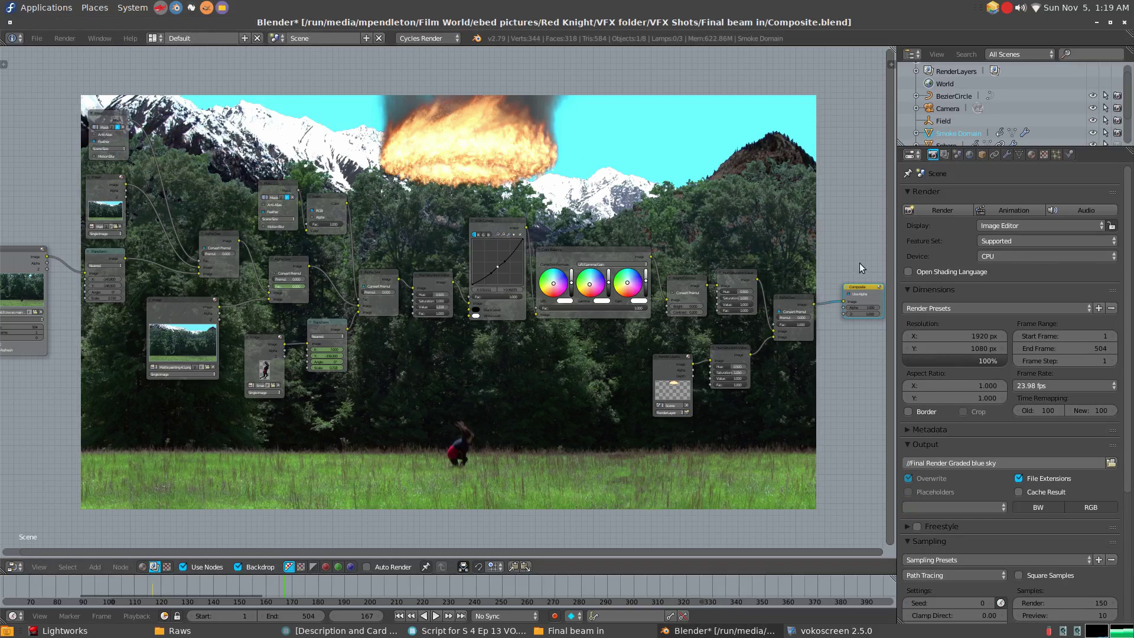
pyautogui.click(1007, 261)
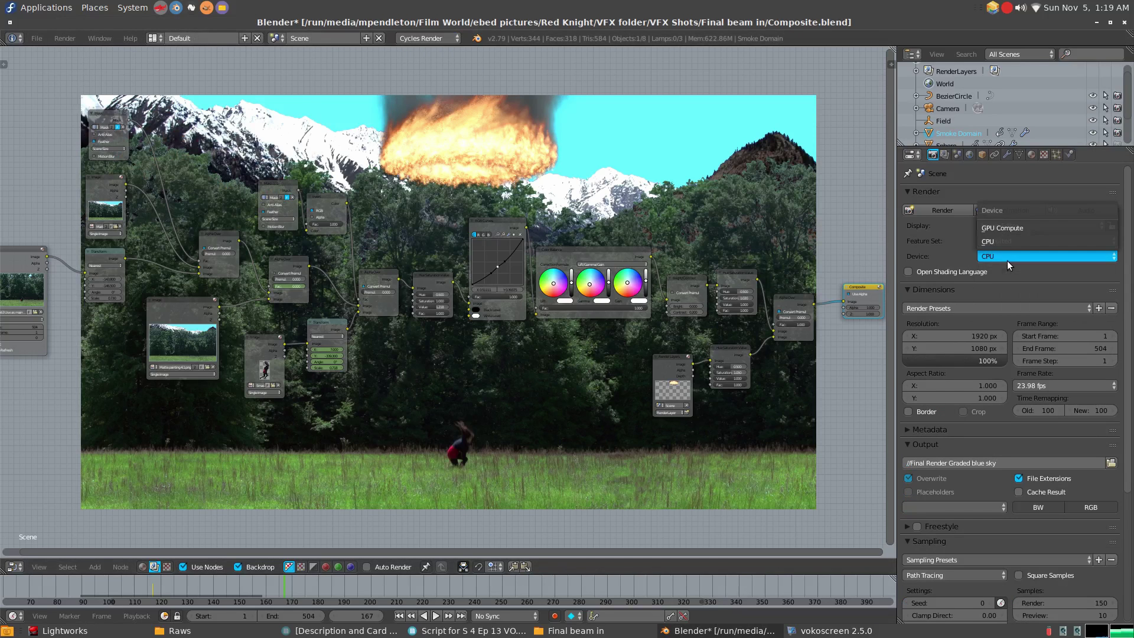
pyautogui.click(1007, 229)
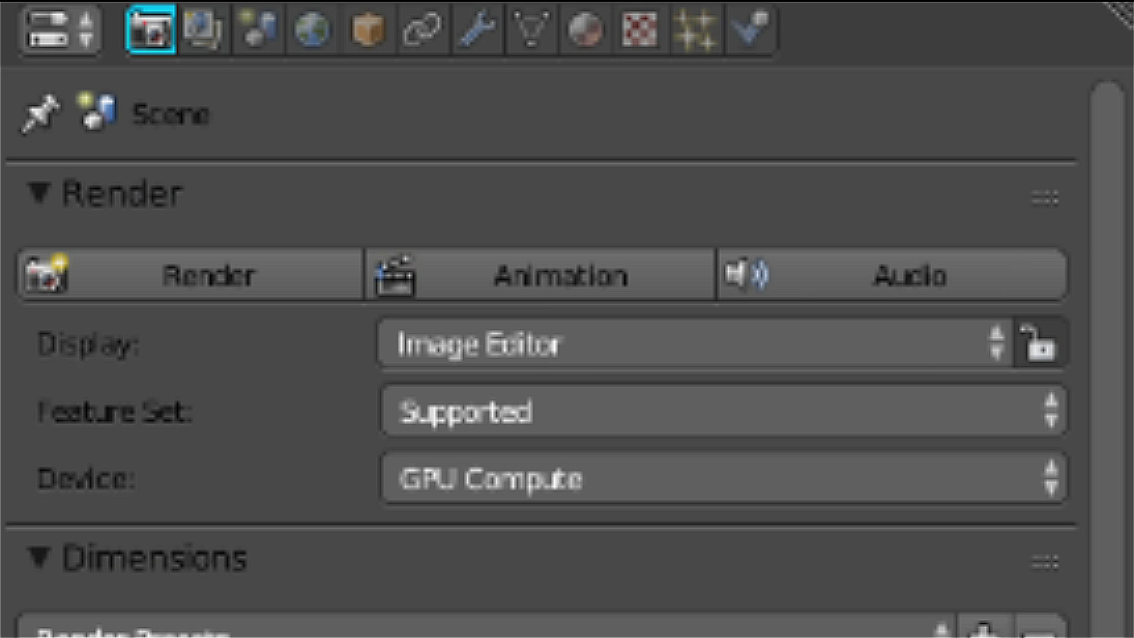
pyautogui.scroll(-15, 567, 319)
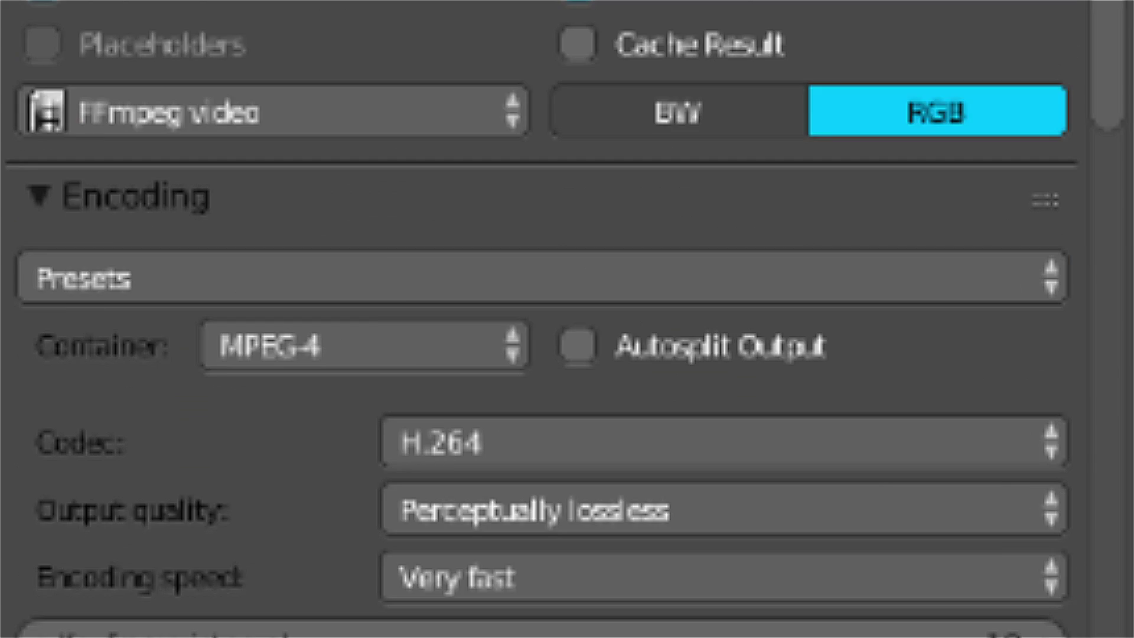
pyautogui.scroll(-5, 566, 319)
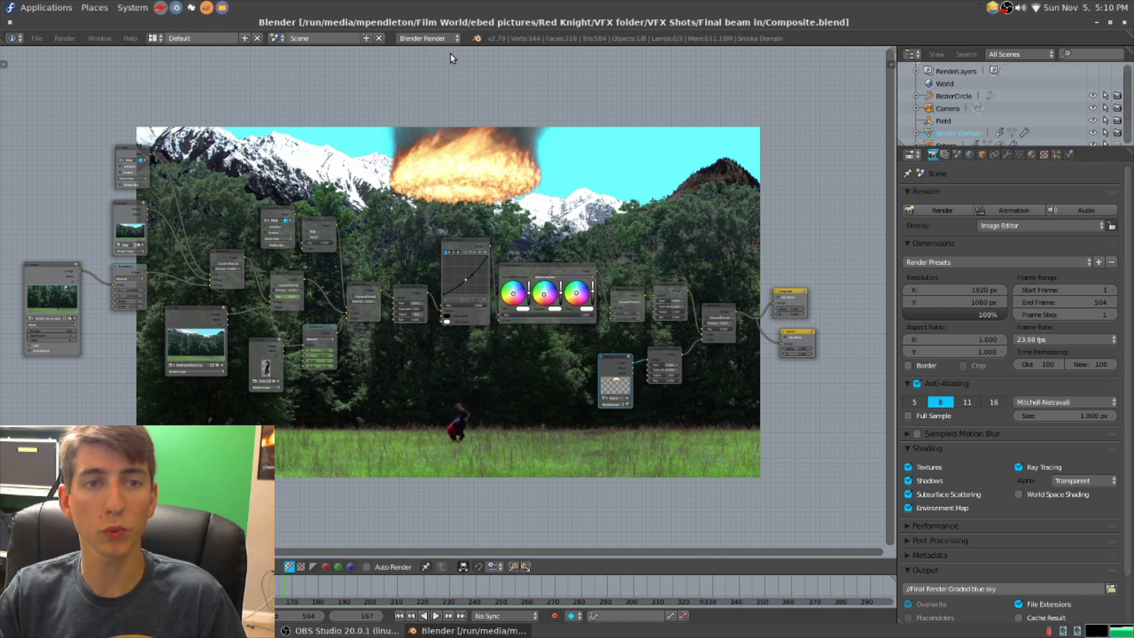
# - Reselect Cycles Render as the engine, then set the Device to GPU Compute
pyautogui.click(435, 40)
pyautogui.click(434, 80)
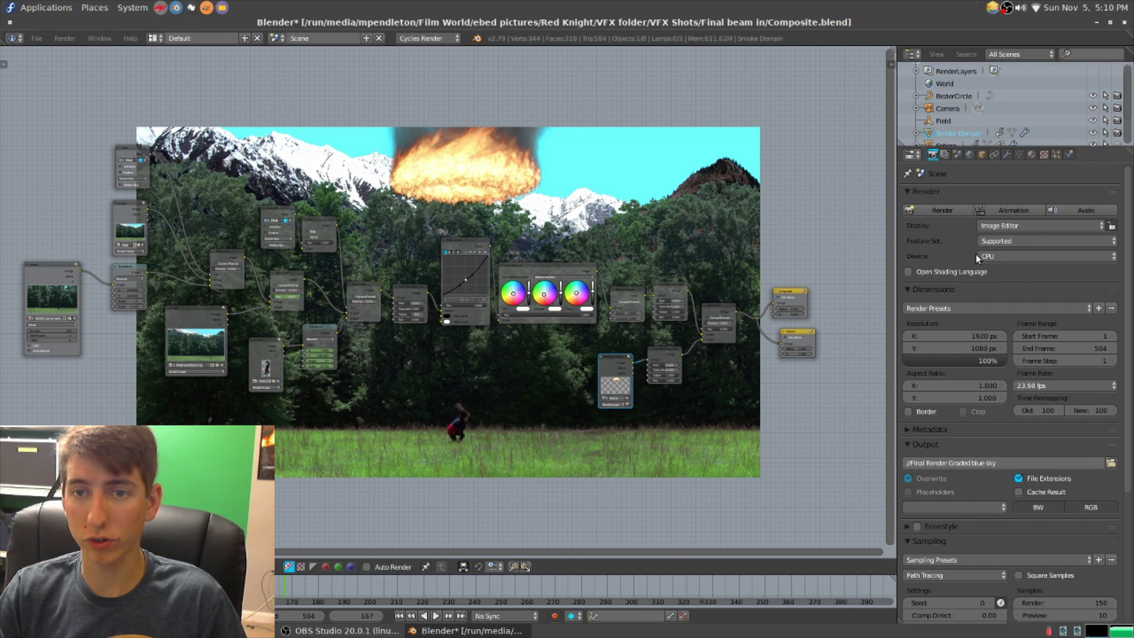
pyautogui.click(1046, 258)
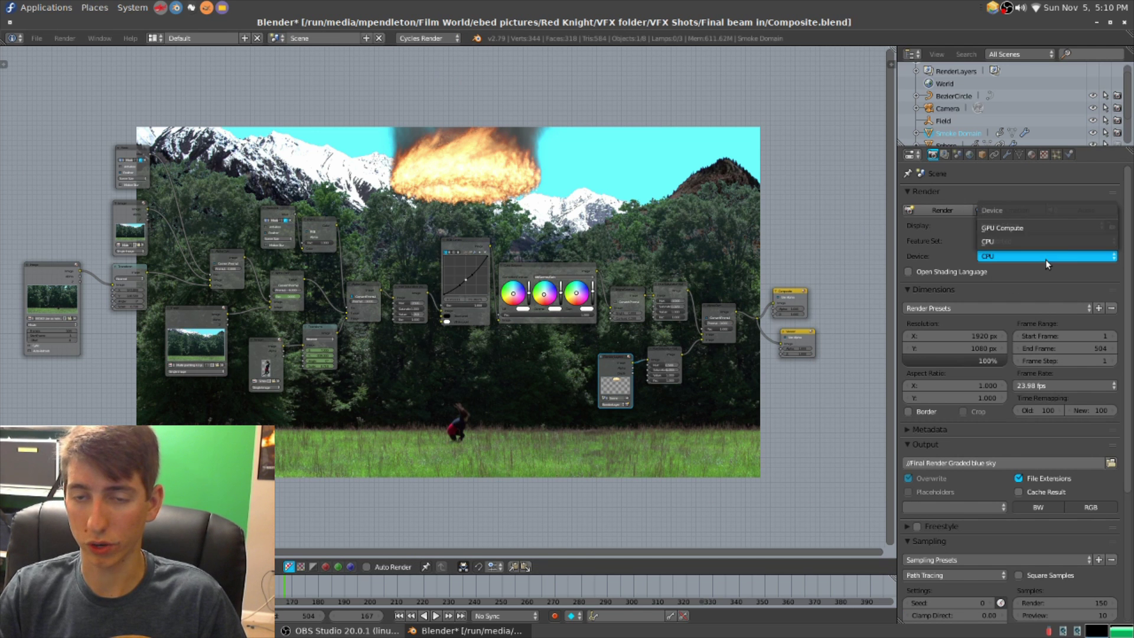
pyautogui.click(1066, 229)
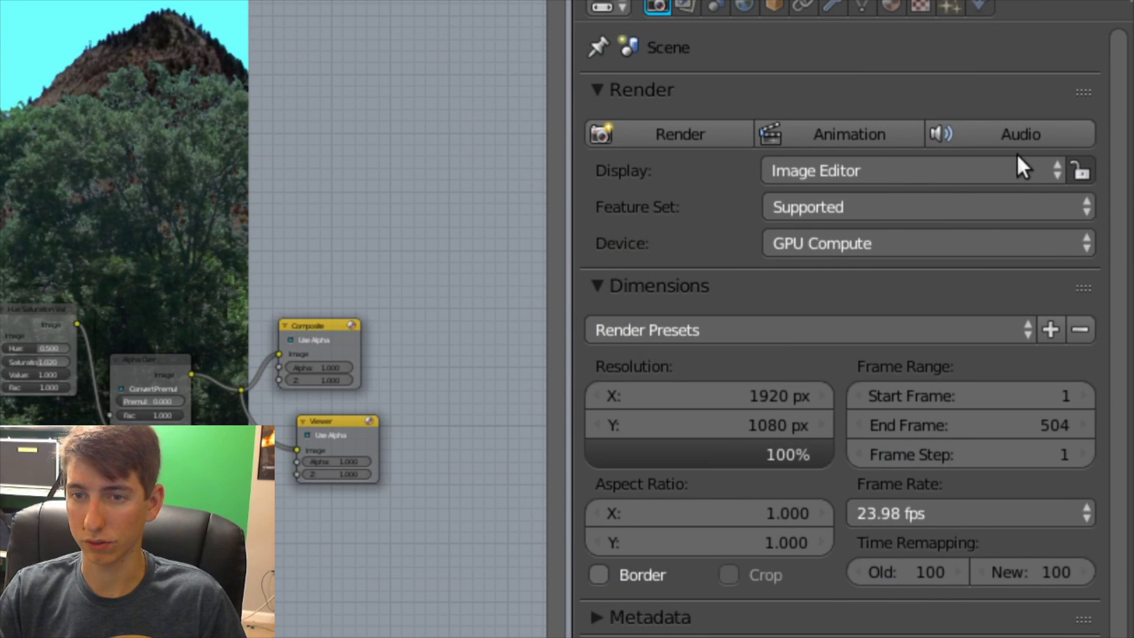
# - Set the resolution scale to 50% and back to 100%, then browse for the output path
pyautogui.scroll(-10, 716, 214)
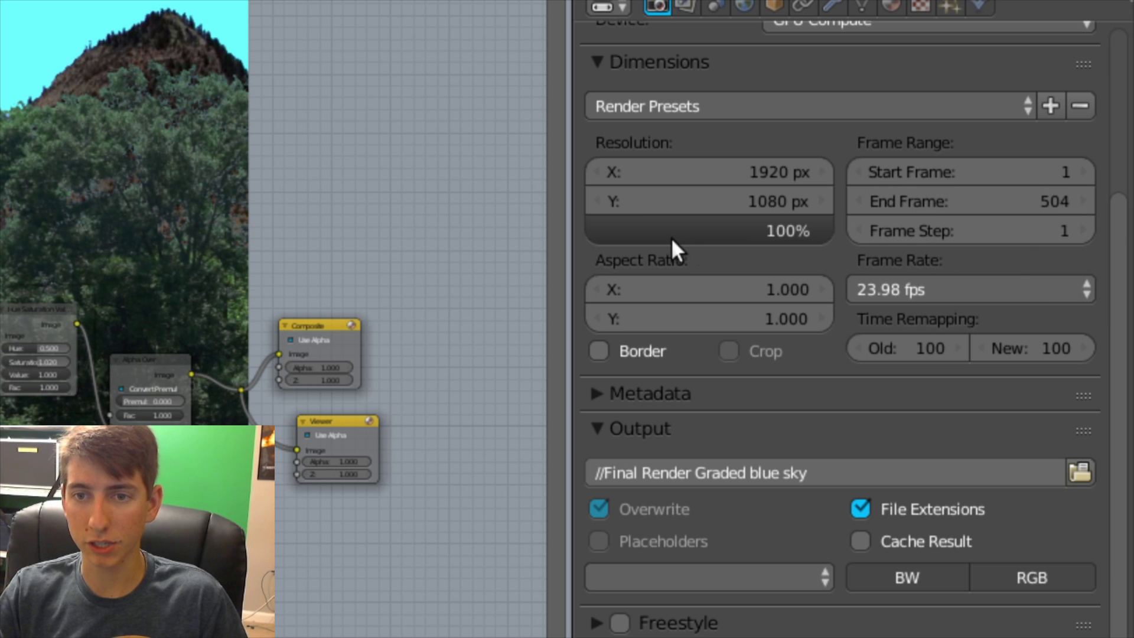
pyautogui.click(734, 225)
pyautogui.write('50')
pyautogui.press('Return')
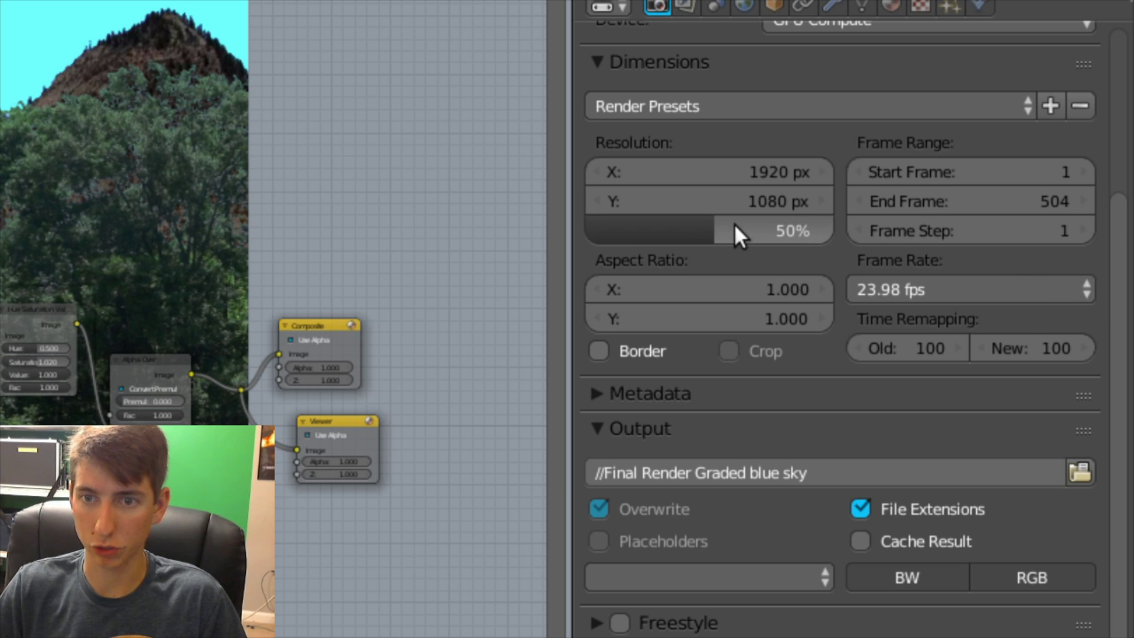
pyautogui.moveTo(735, 224); pyautogui.dragTo(833, 228)
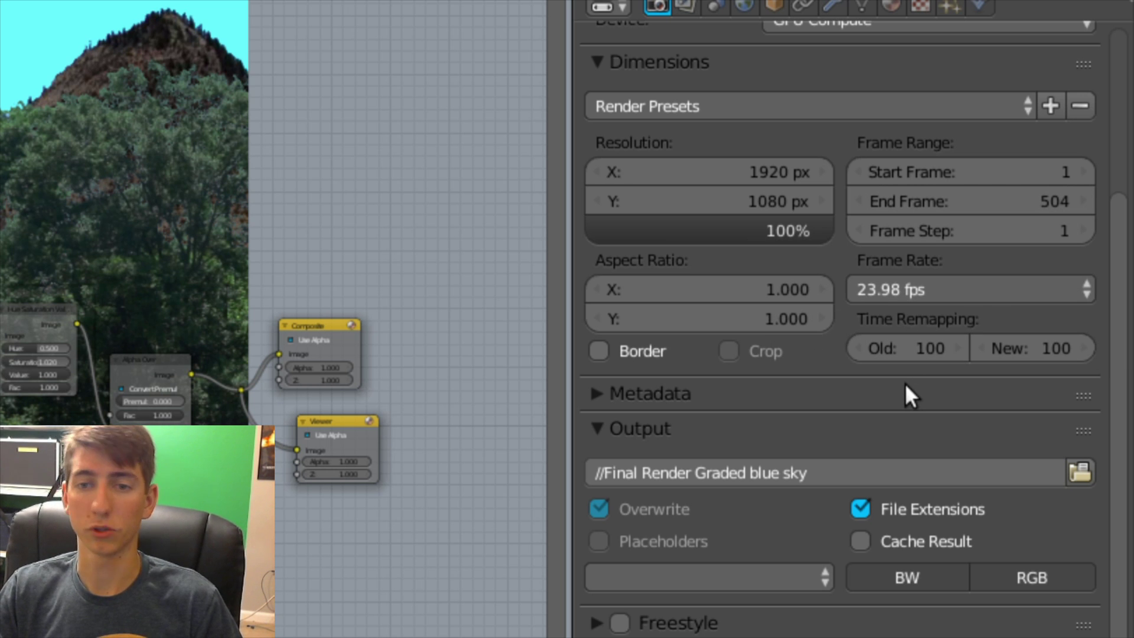
pyautogui.scroll(-5, 904, 384)
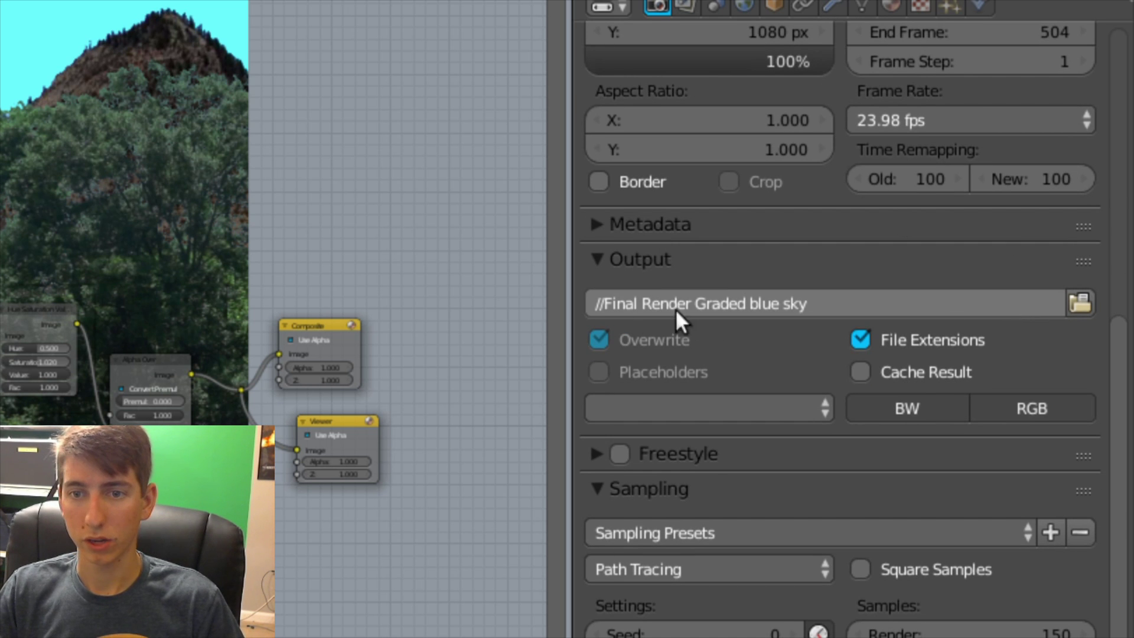
pyautogui.click(1079, 302)
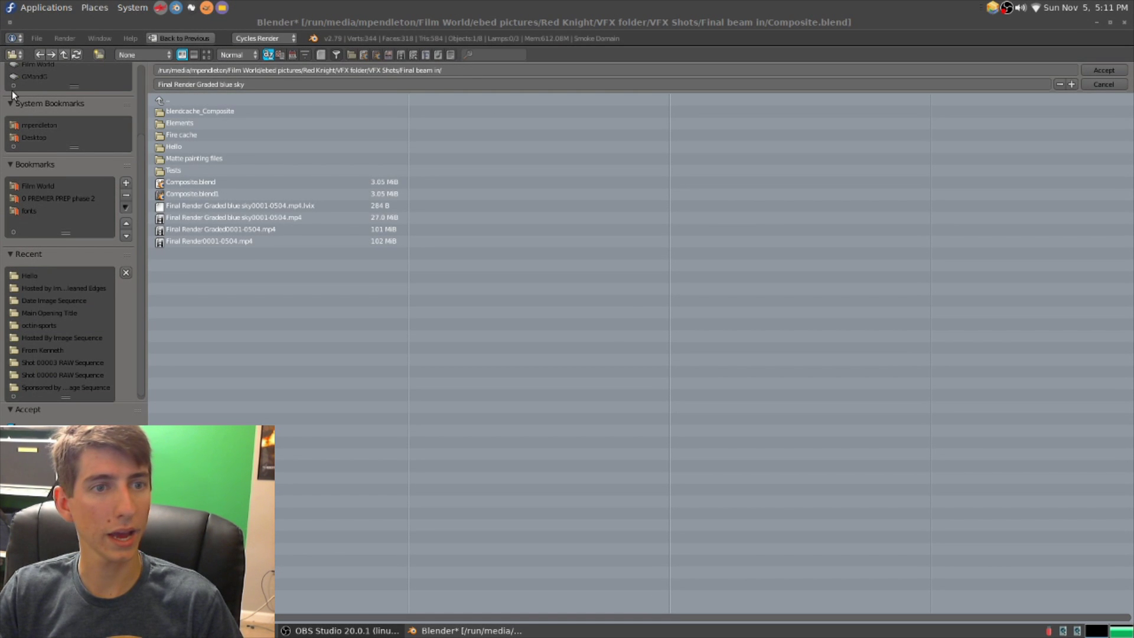
# - Save renders into the Hello folder, appending 'FINAL FINAL' to the output file name
pyautogui.click(236, 146)
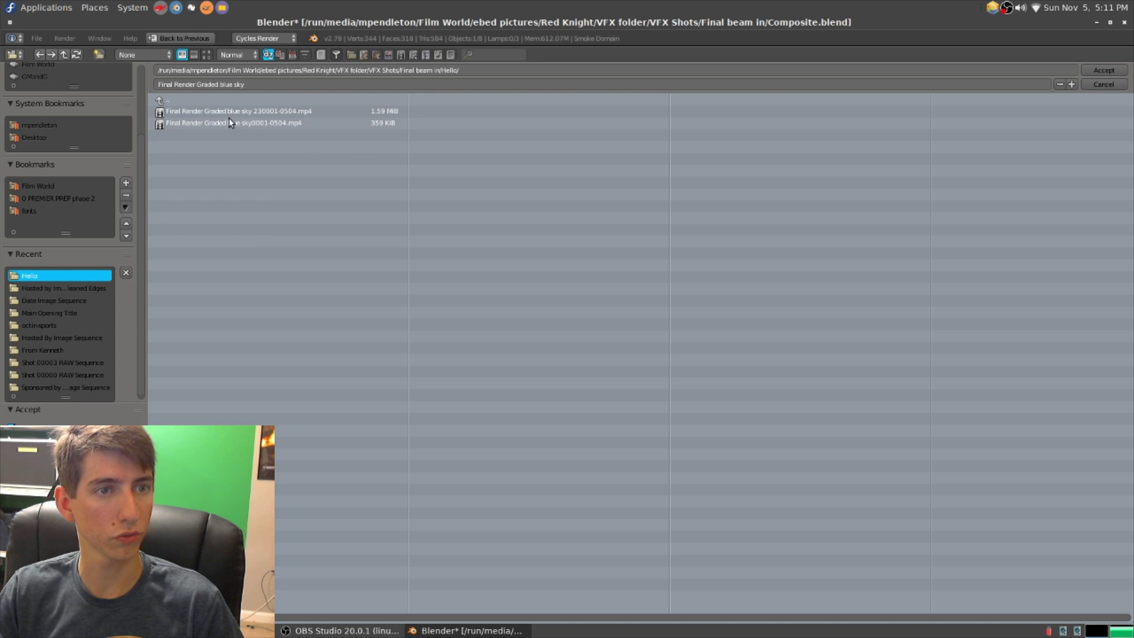
pyautogui.click(248, 85)
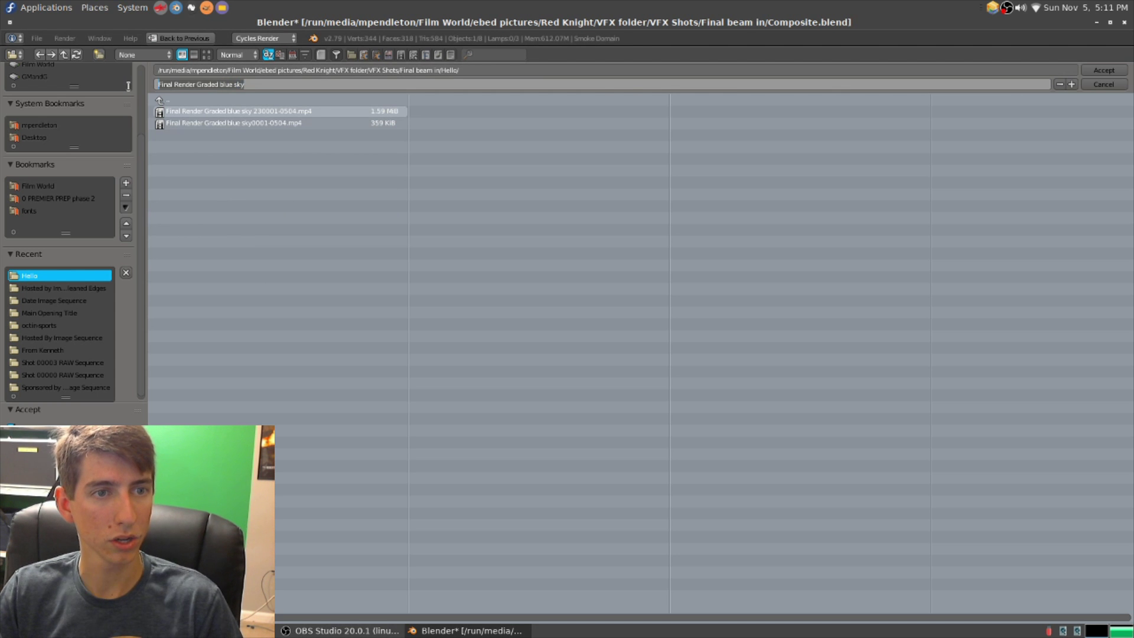
pyautogui.click(251, 84)
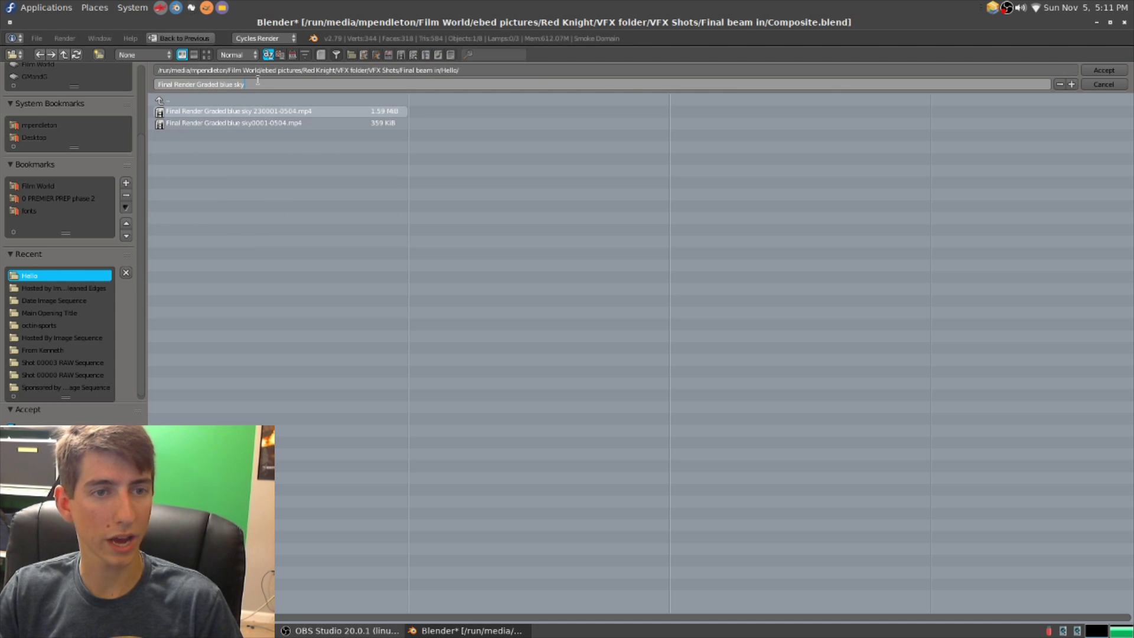
pyautogui.write('FINAL')
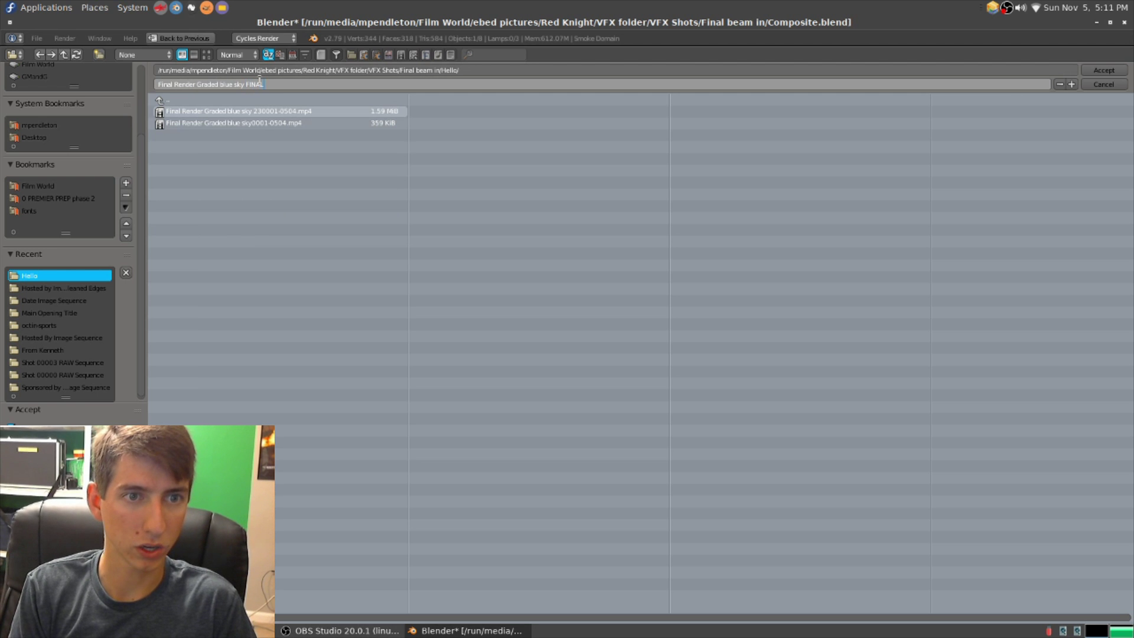
pyautogui.write(' FINAL FINAL')
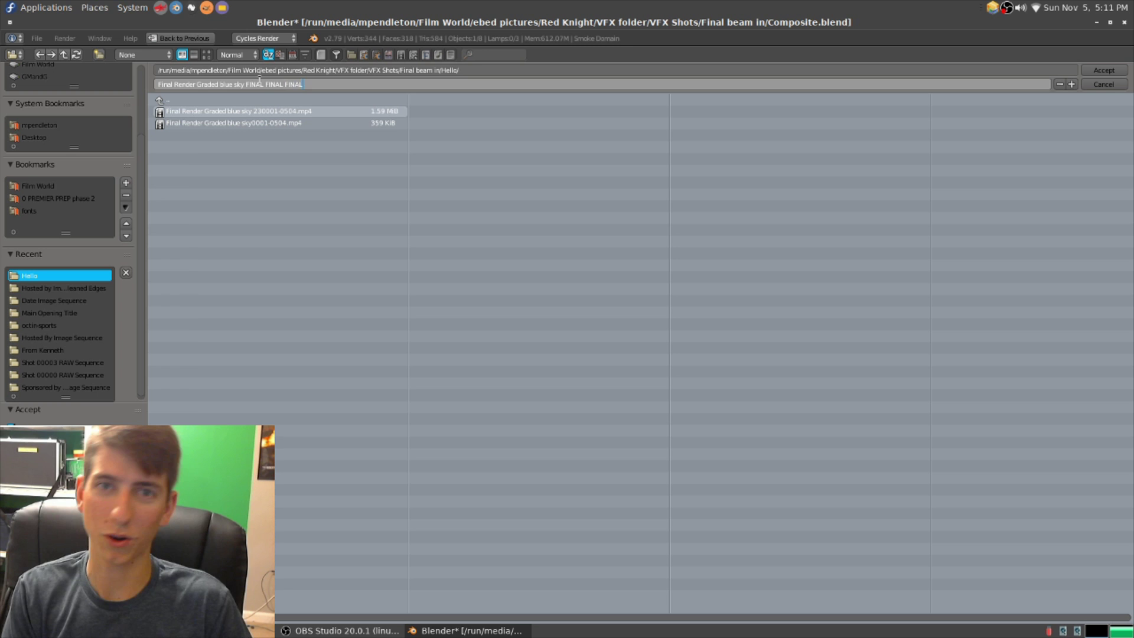
pyautogui.press('Return')
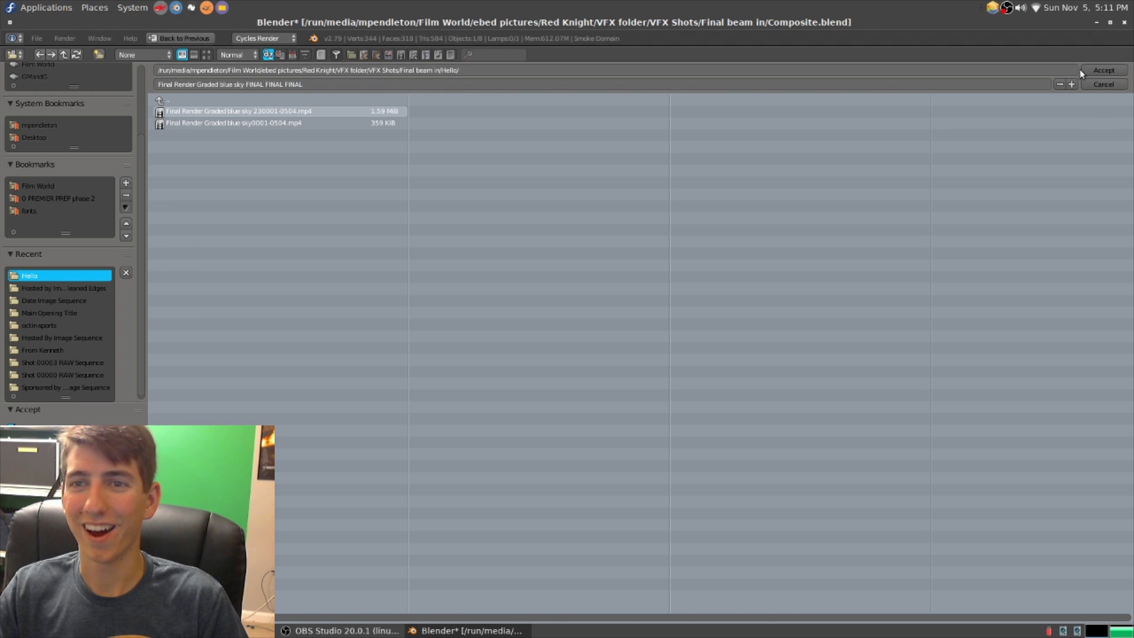
pyautogui.click(1103, 70)
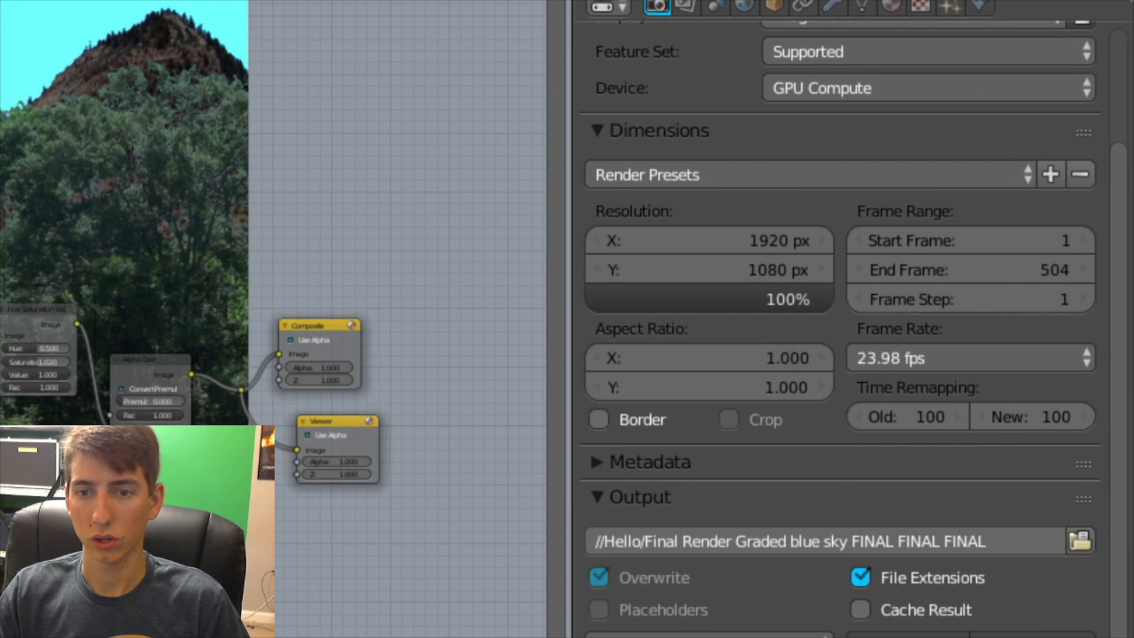
# - Choose FFmpeg video from the File Format list under Movie
pyautogui.click(954, 425)
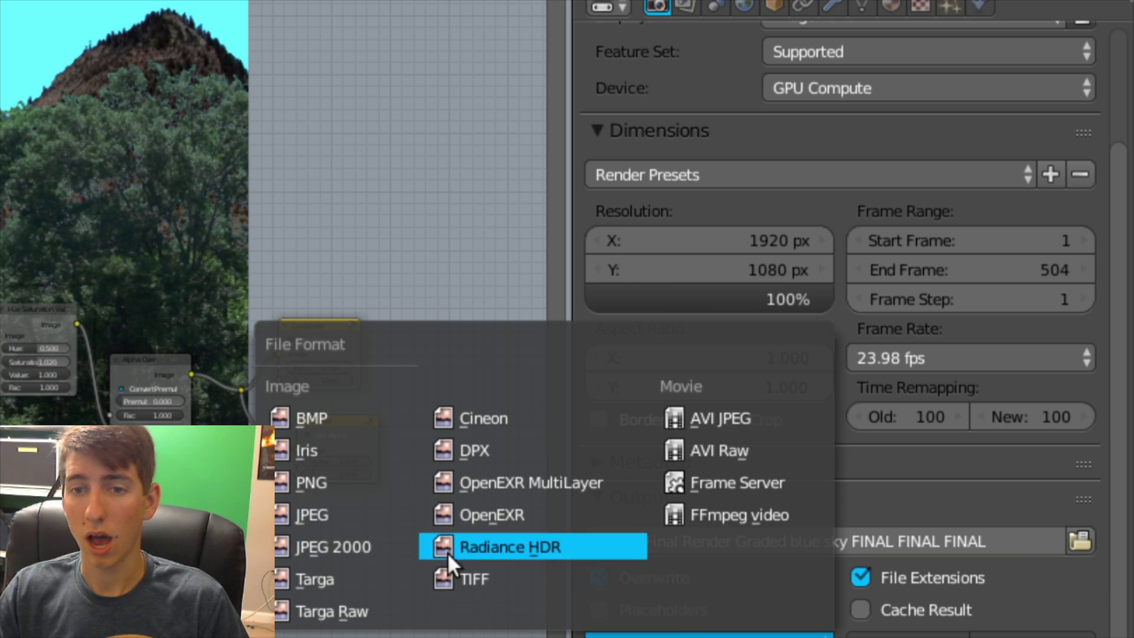
pyautogui.click(769, 506)
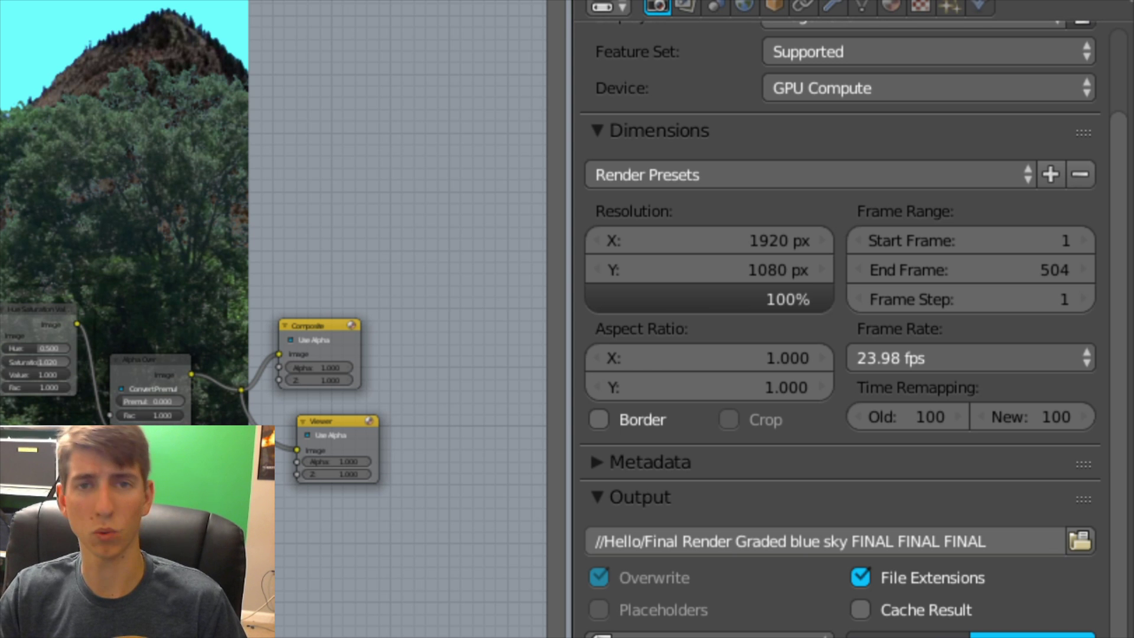
# - Set the encoding container to MPEG-4, keeping the H.264 codec
pyautogui.scroll(-8, 889, 626)
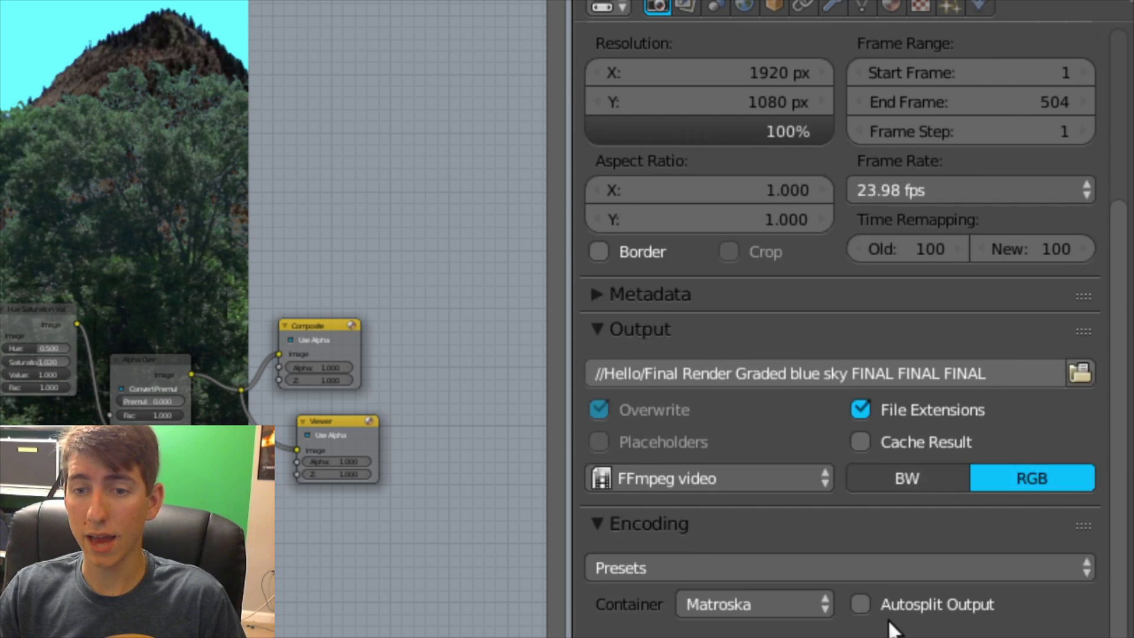
pyautogui.scroll(-10, 889, 626)
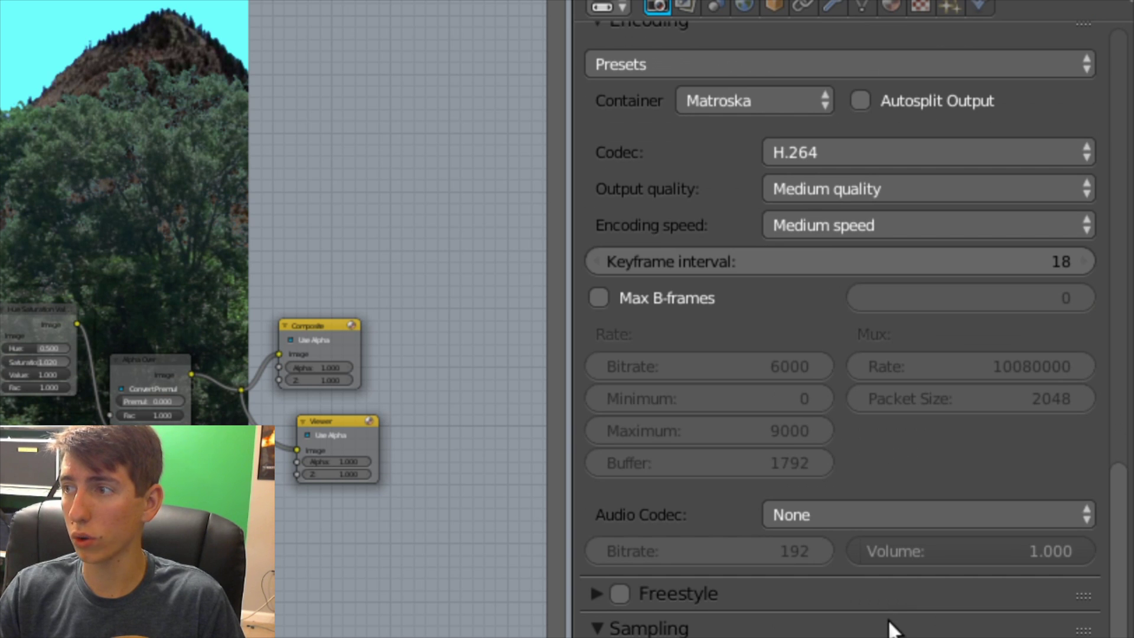
pyautogui.scroll(2, 830, 562)
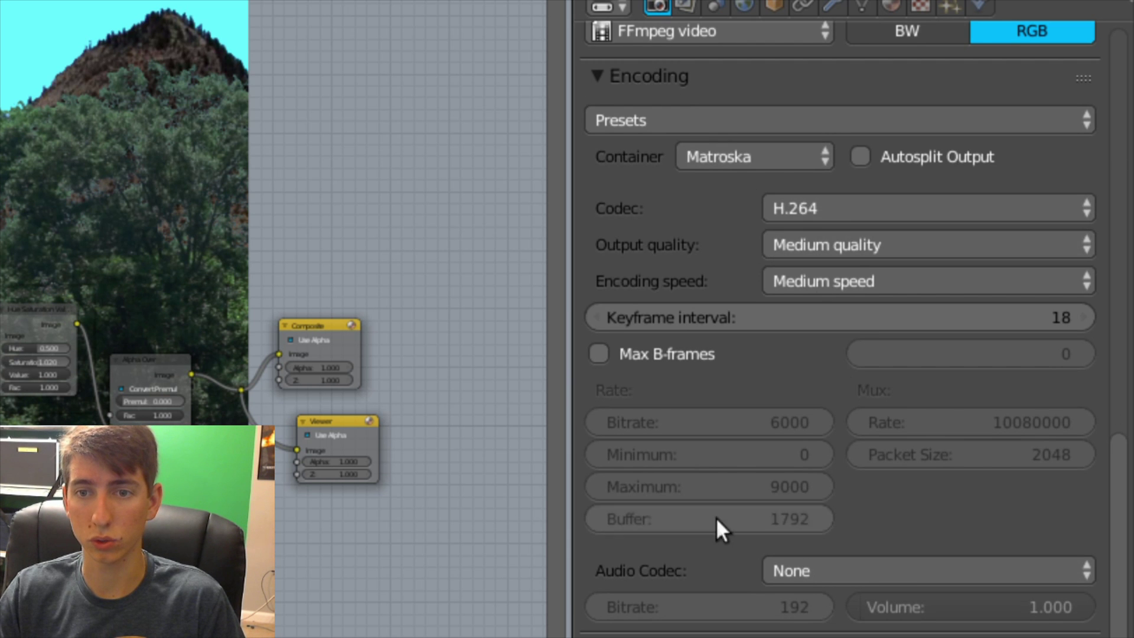
pyautogui.click(750, 114)
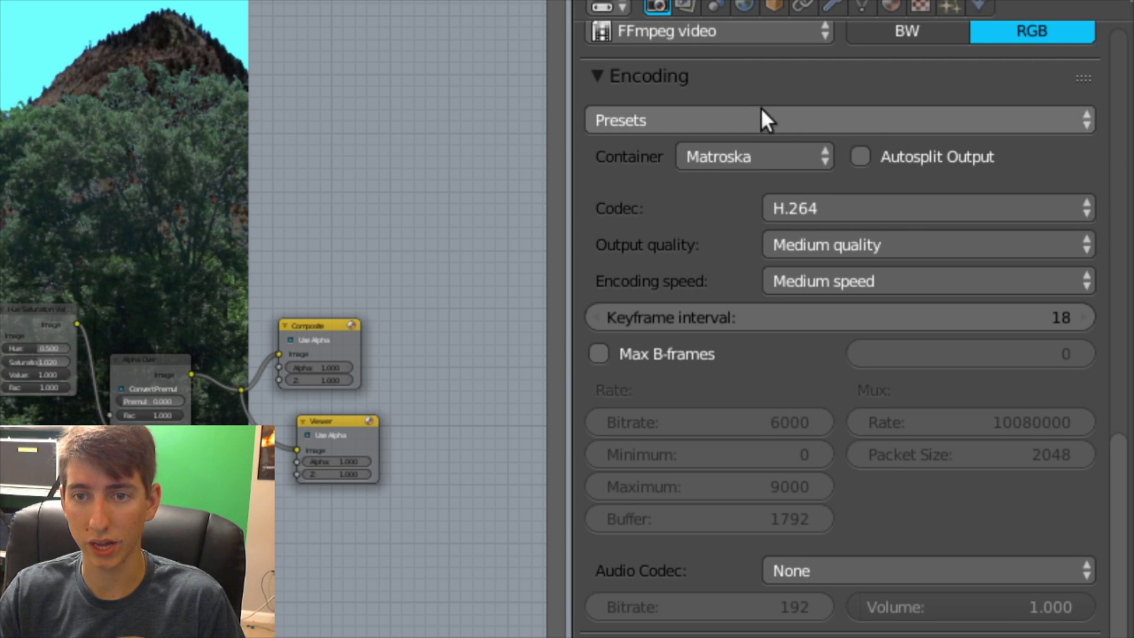
pyautogui.click(899, 214)
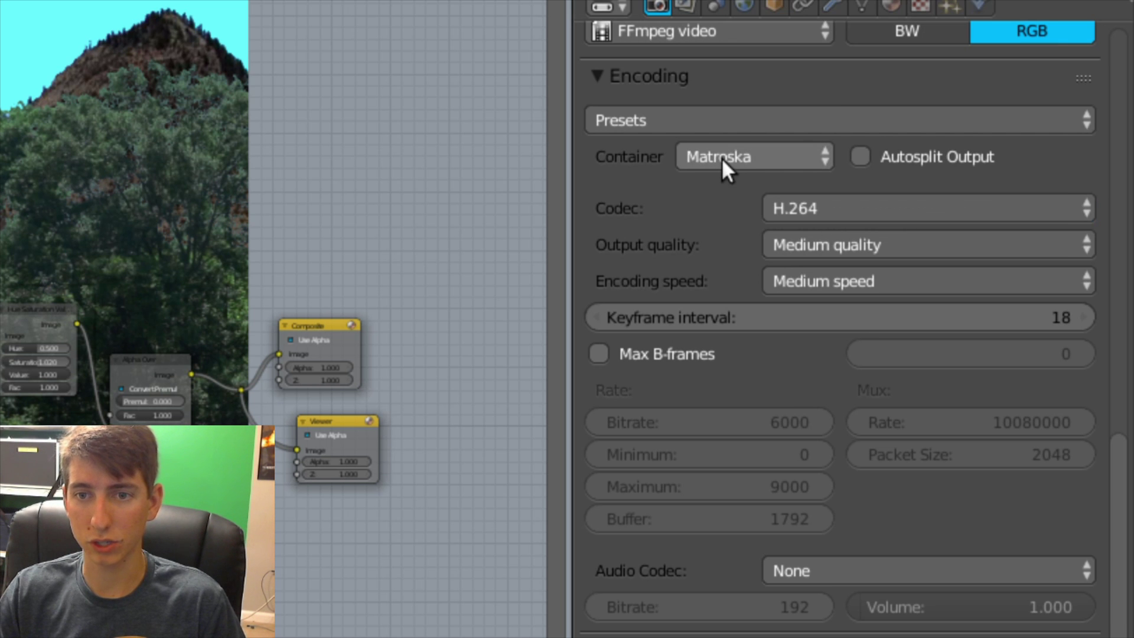
pyautogui.click(722, 158)
pyautogui.click(739, 54)
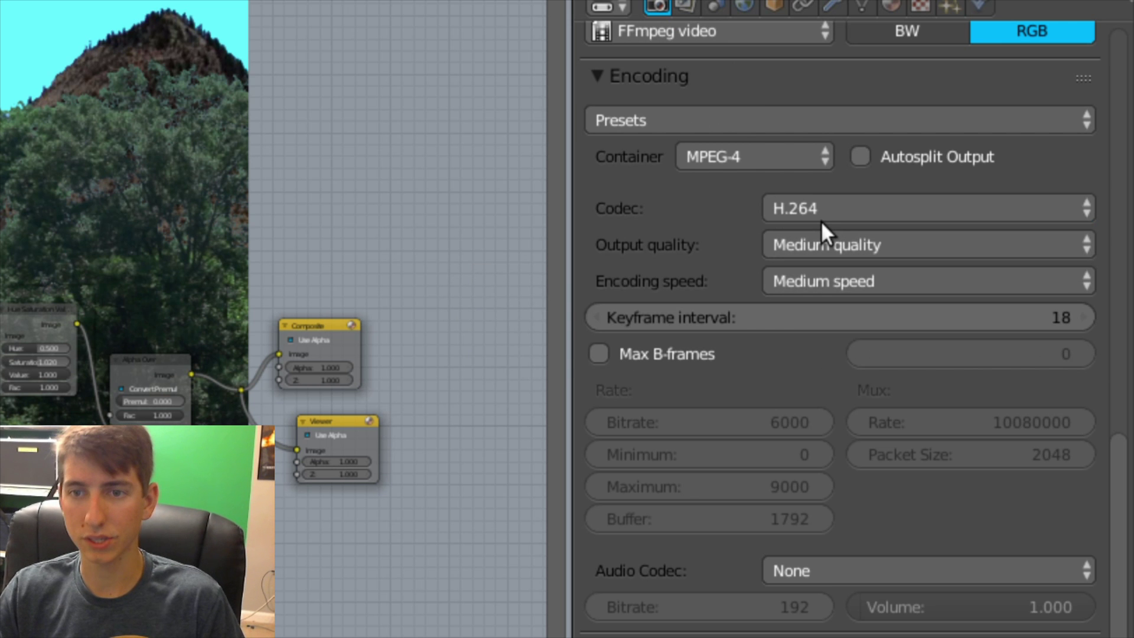
pyautogui.click(814, 211)
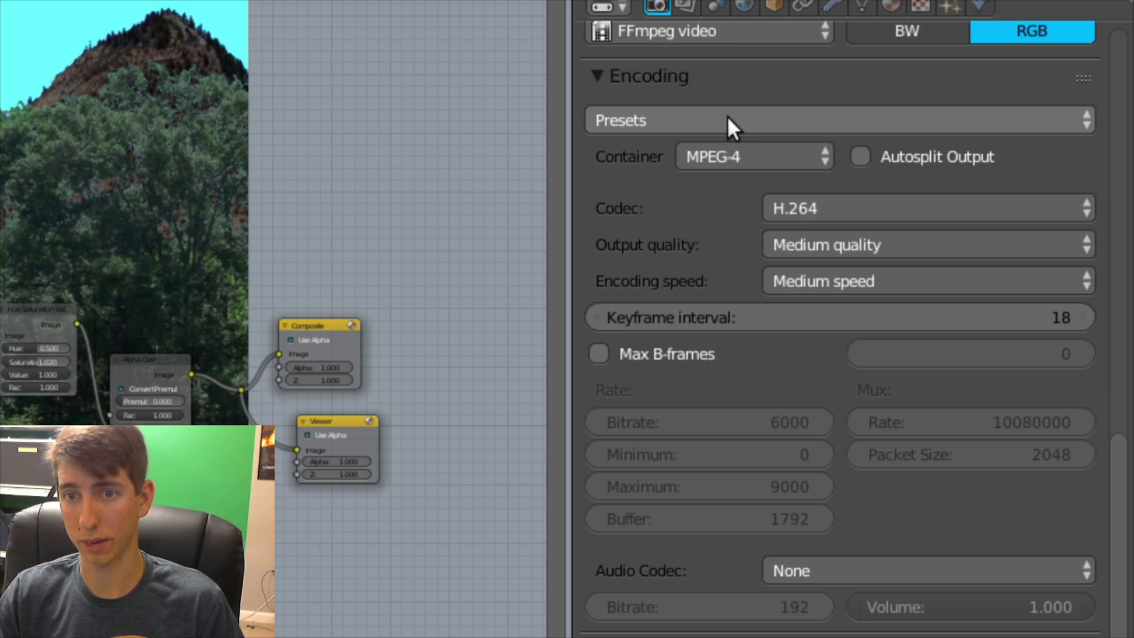
# - Set output quality to Perceptually lossless and encoding speed to Very fast
pyautogui.click(826, 245)
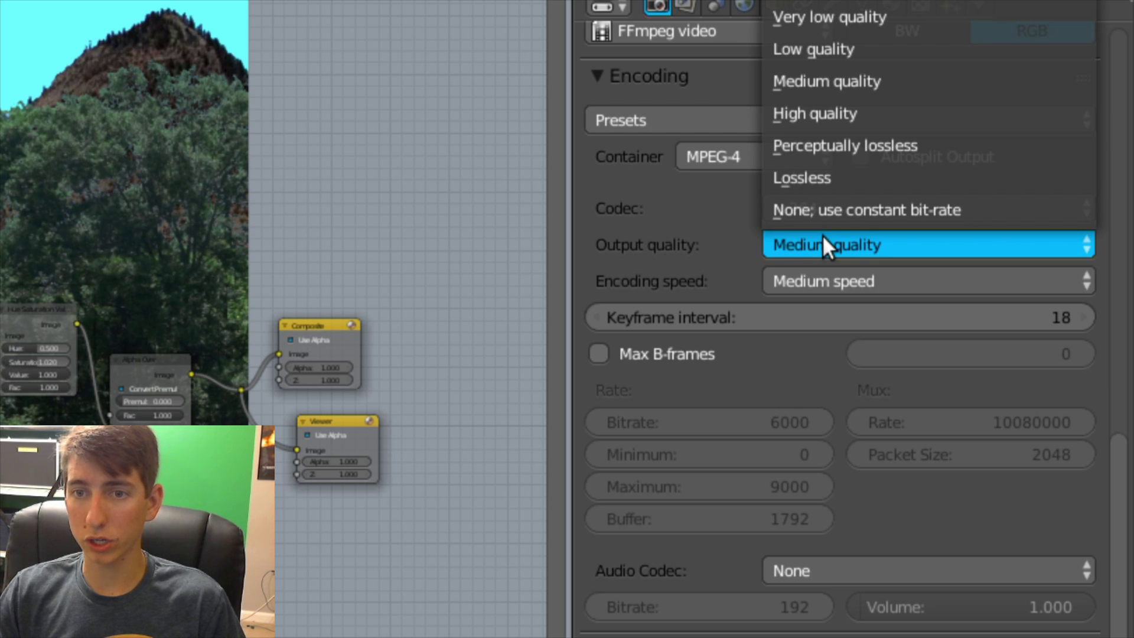
pyautogui.click(836, 146)
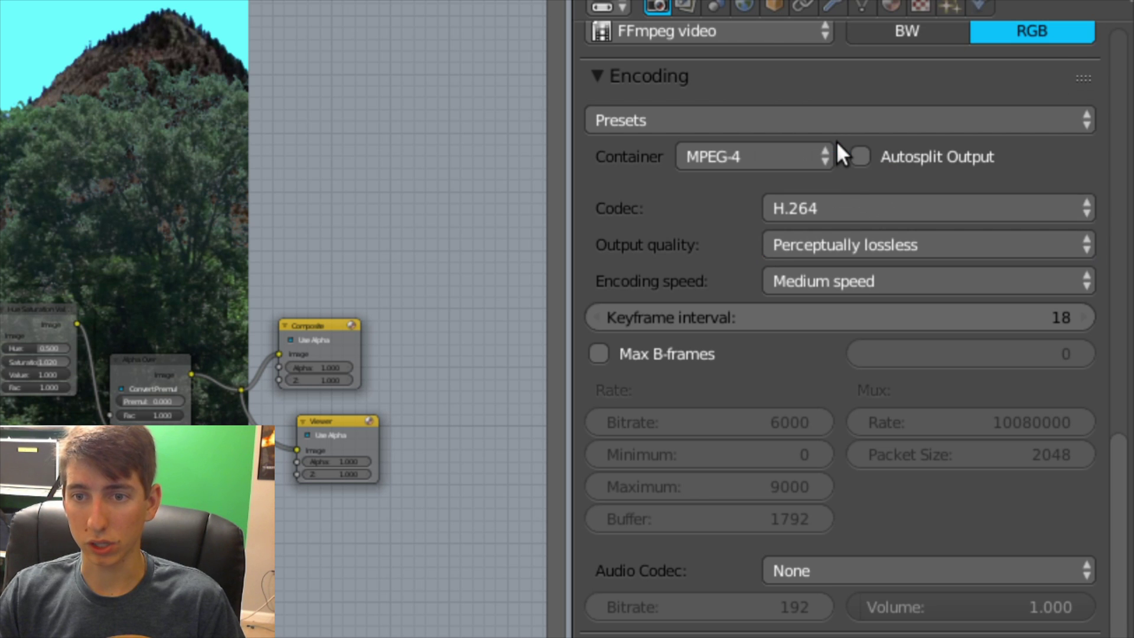
pyautogui.click(855, 279)
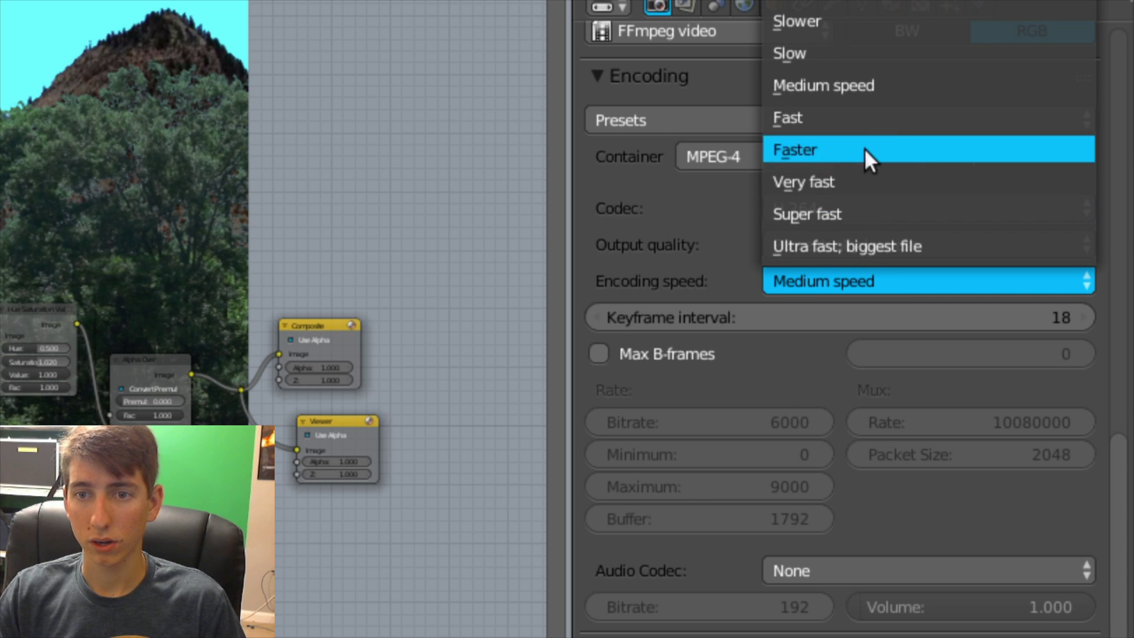
pyautogui.click(891, 184)
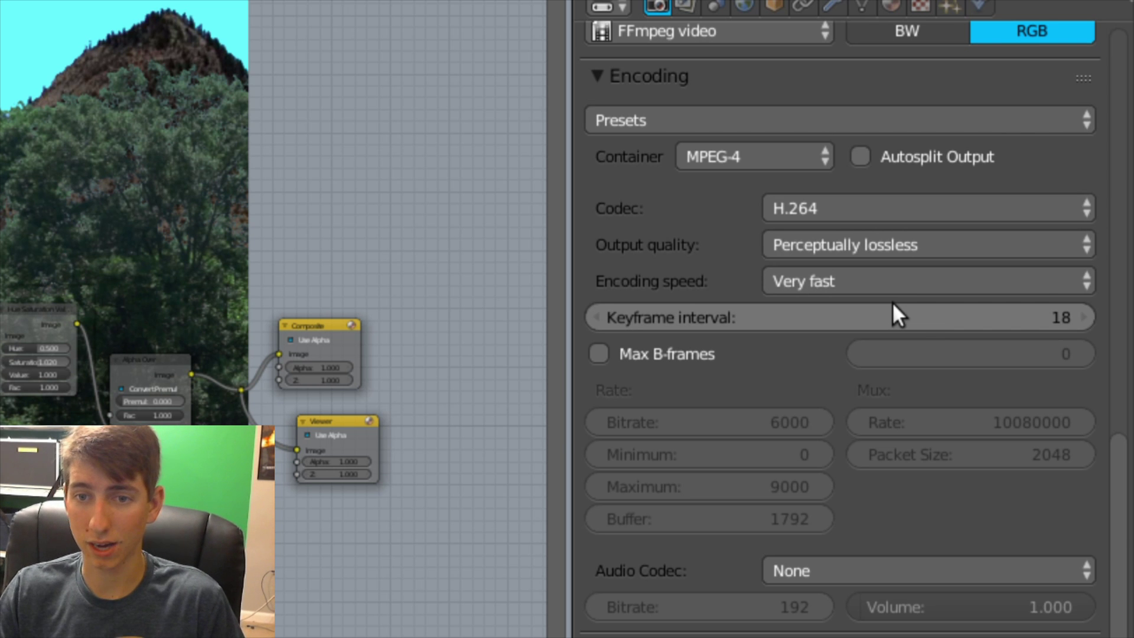
pyautogui.scroll(-4, 893, 302)
pyautogui.scroll(-3, 893, 302)
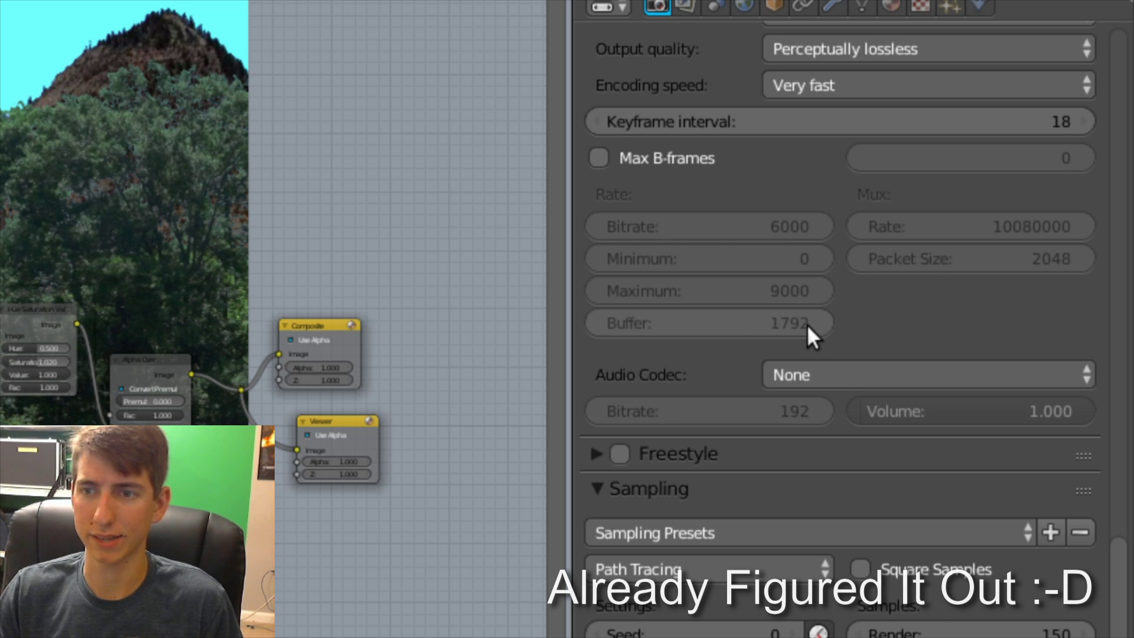
pyautogui.click(833, 373)
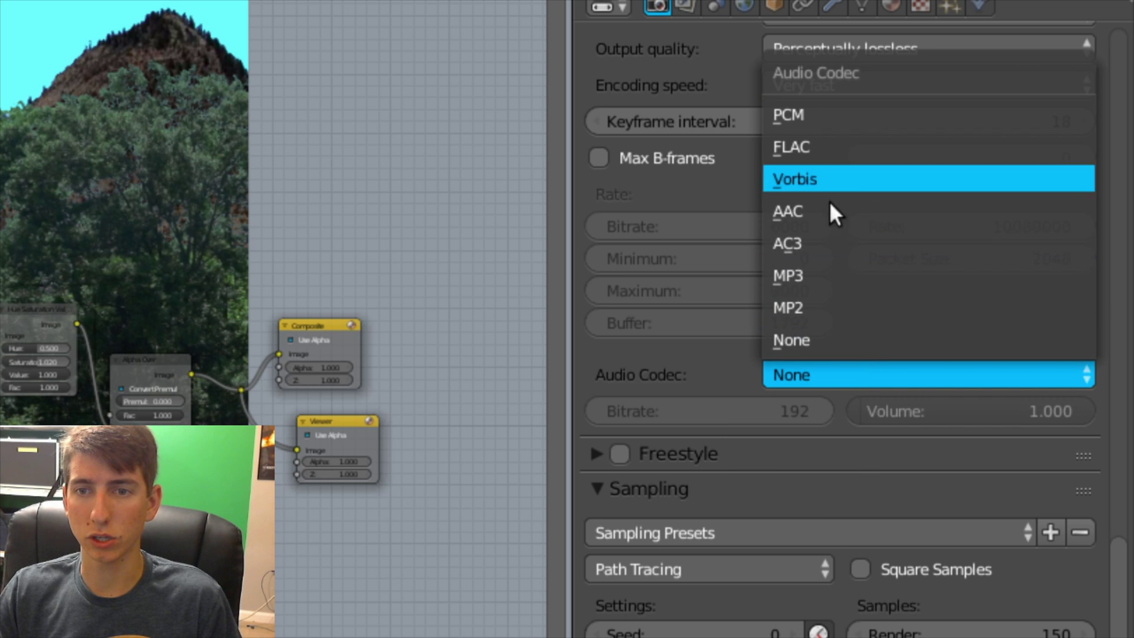
pyautogui.press('Escape')
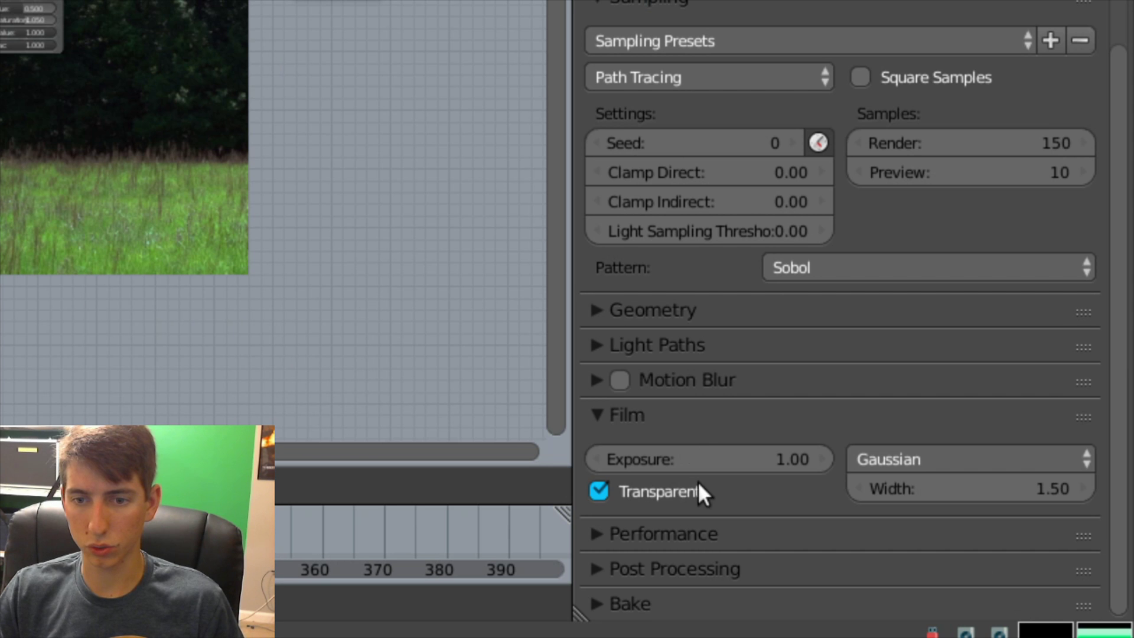
# - Toggle Film Transparent off and on to demonstrate it, leaving it enabled
pyautogui.click(671, 485)
pyautogui.click(671, 486)
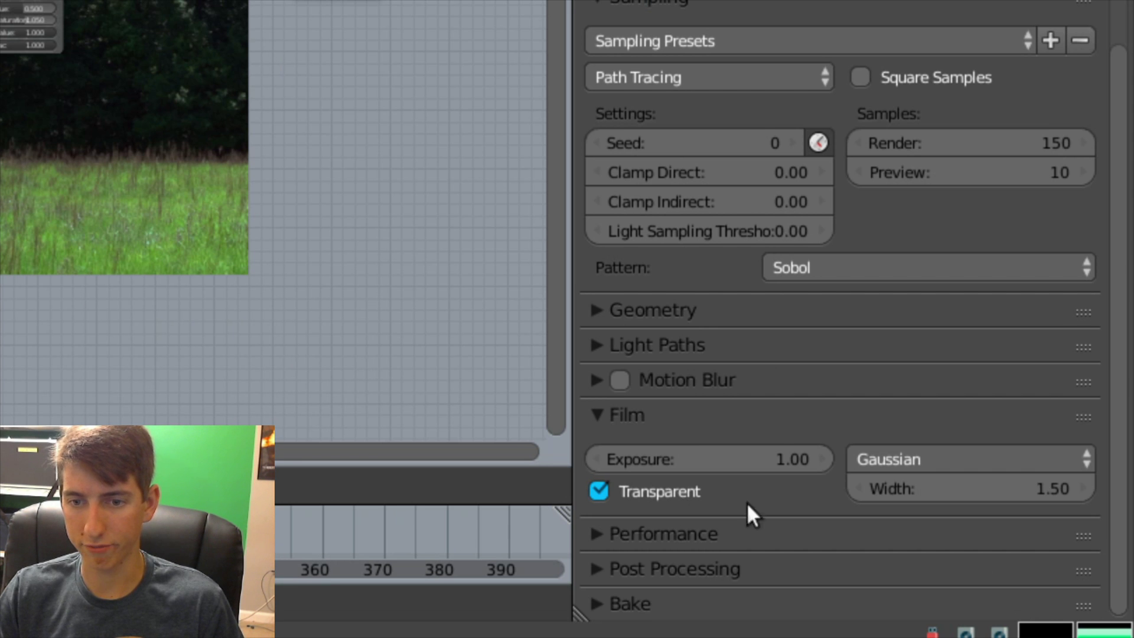
pyautogui.click(661, 493)
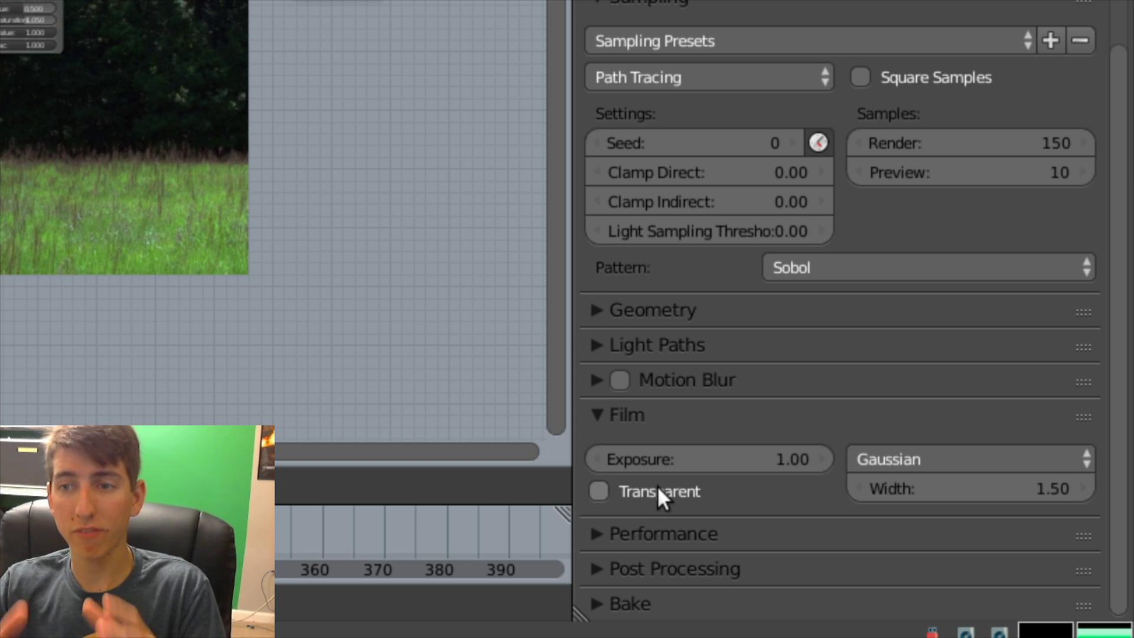
pyautogui.click(660, 497)
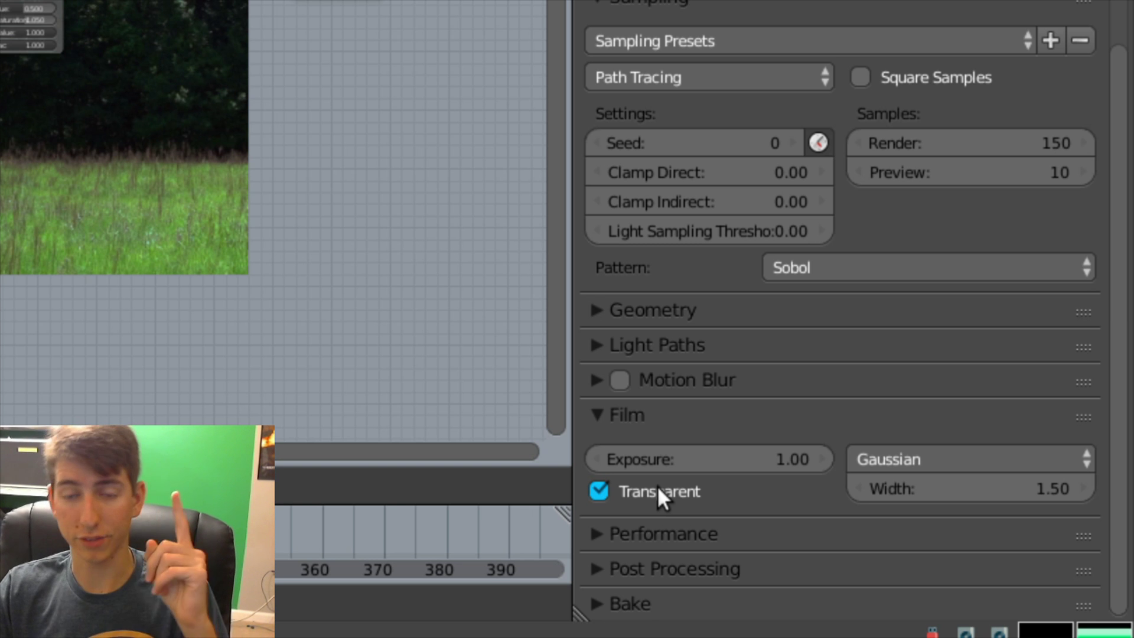
# - In the Performance panel, change Tiles X and Tiles Y from 64 to 512
pyautogui.click(693, 534)
pyautogui.scroll(-8, 699, 471)
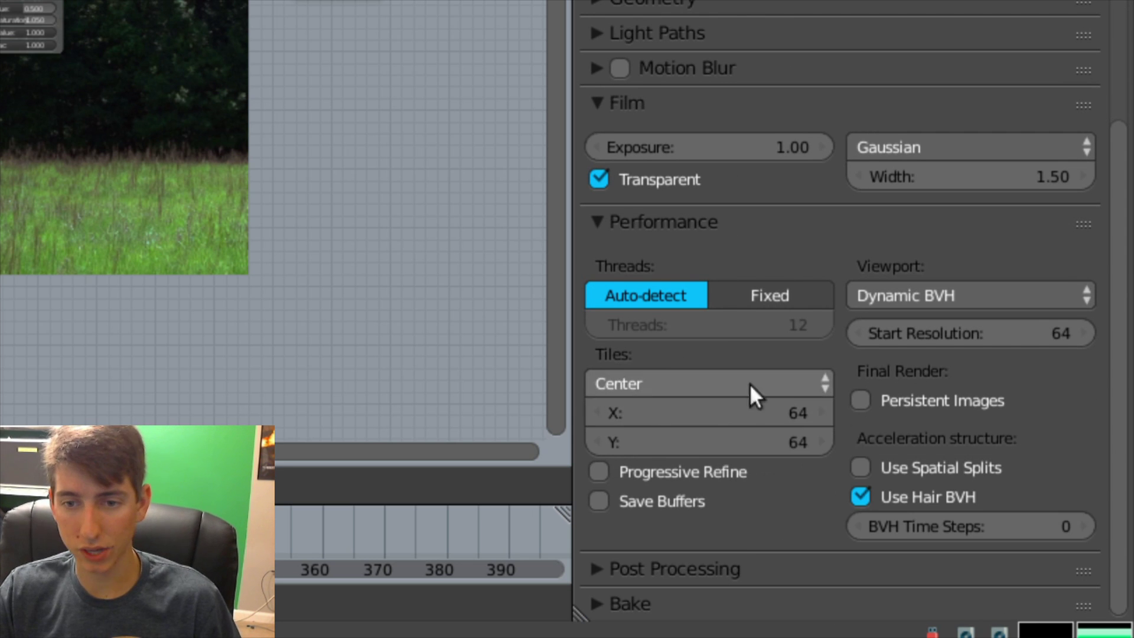
pyautogui.click(749, 410)
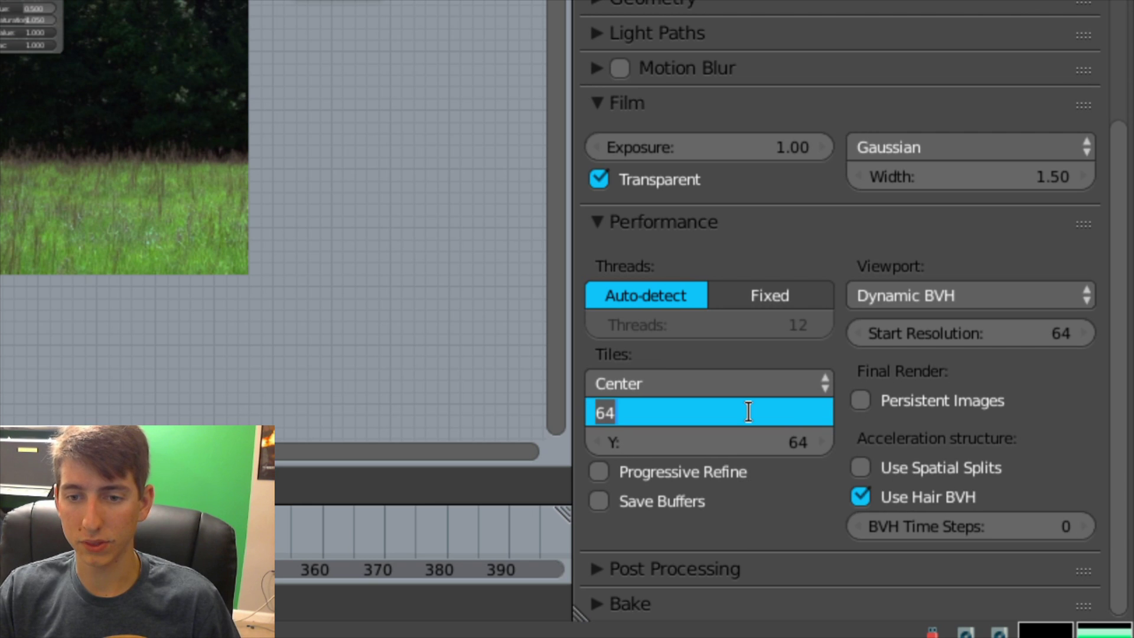
pyautogui.press('Escape')
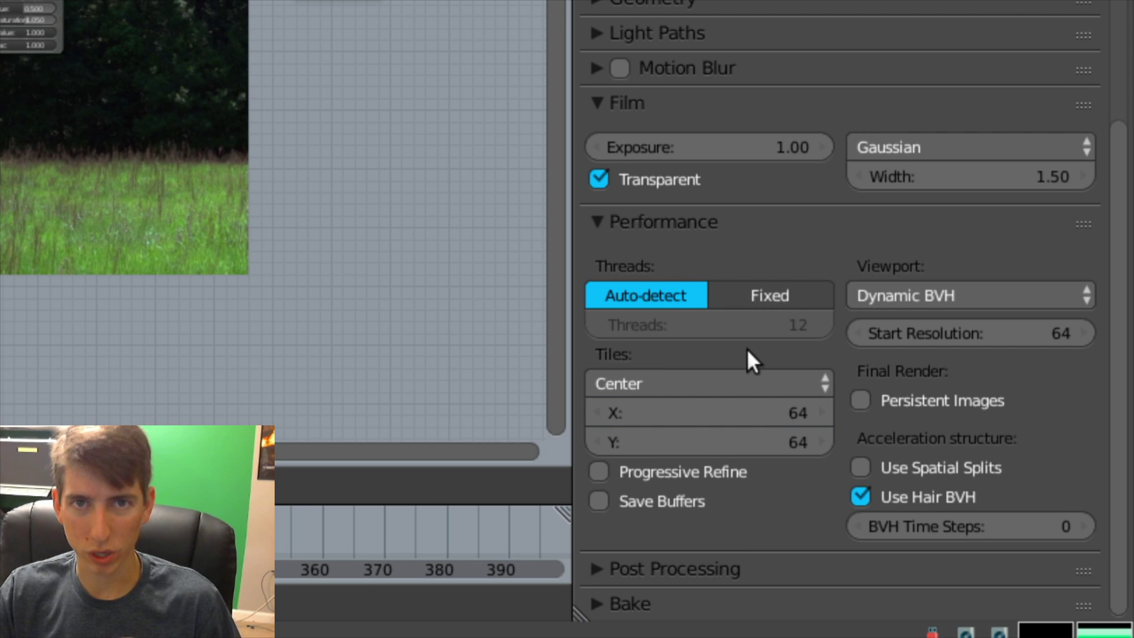
pyautogui.click(743, 418)
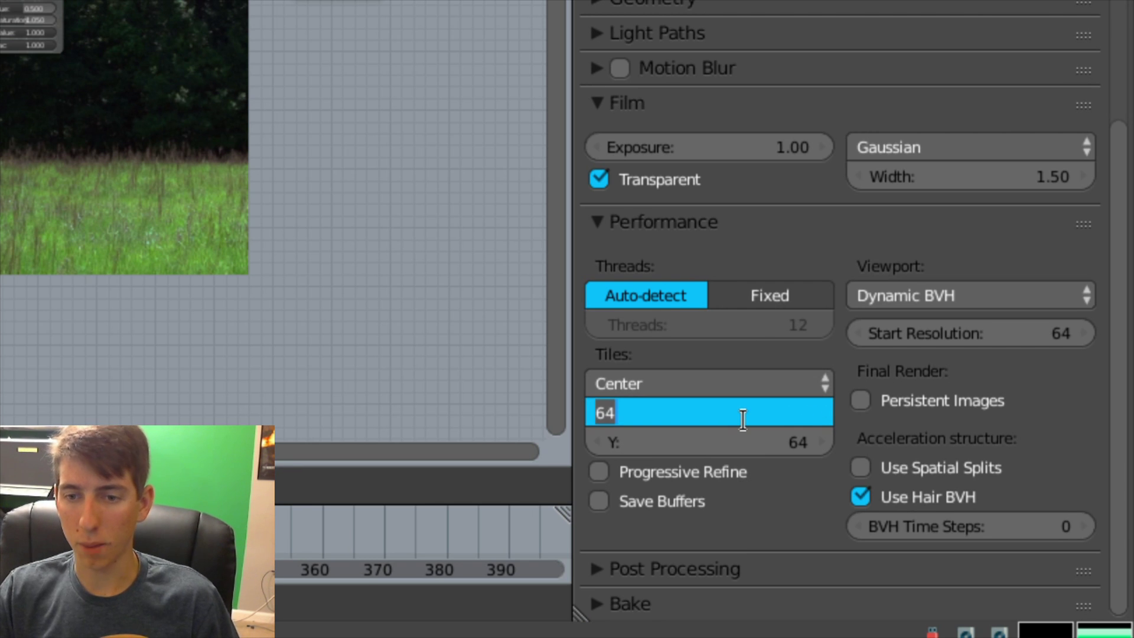
pyautogui.press('Return')
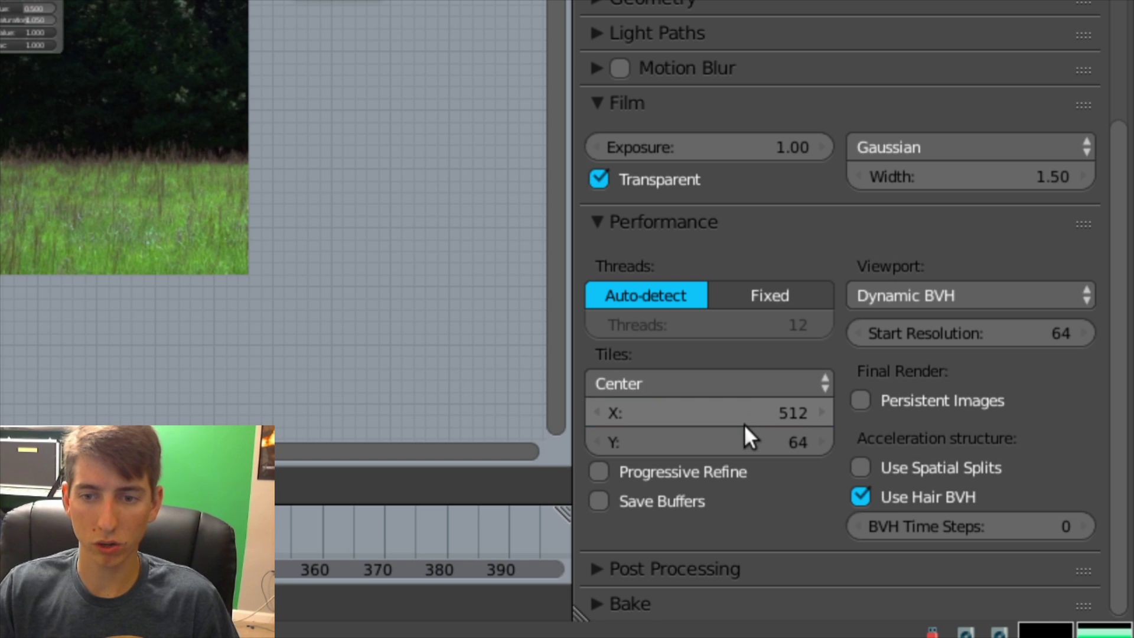
pyautogui.click(744, 431)
pyautogui.write('512')
pyautogui.press('Return')
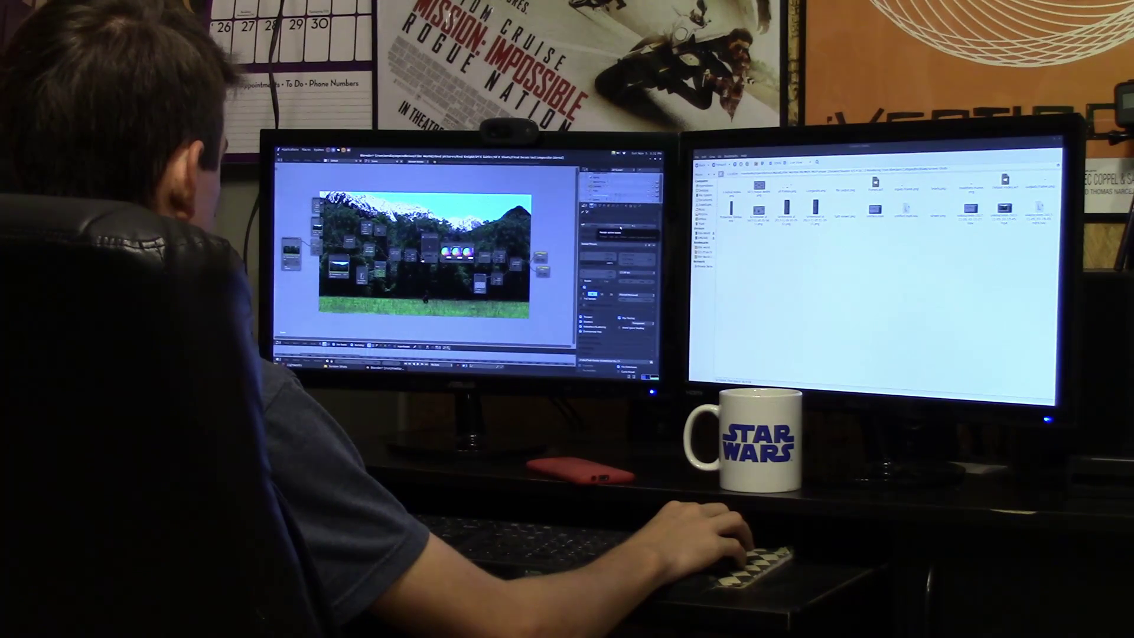
# - Render the active scene with the Render button in the Render properties
pyautogui.click(620, 226)
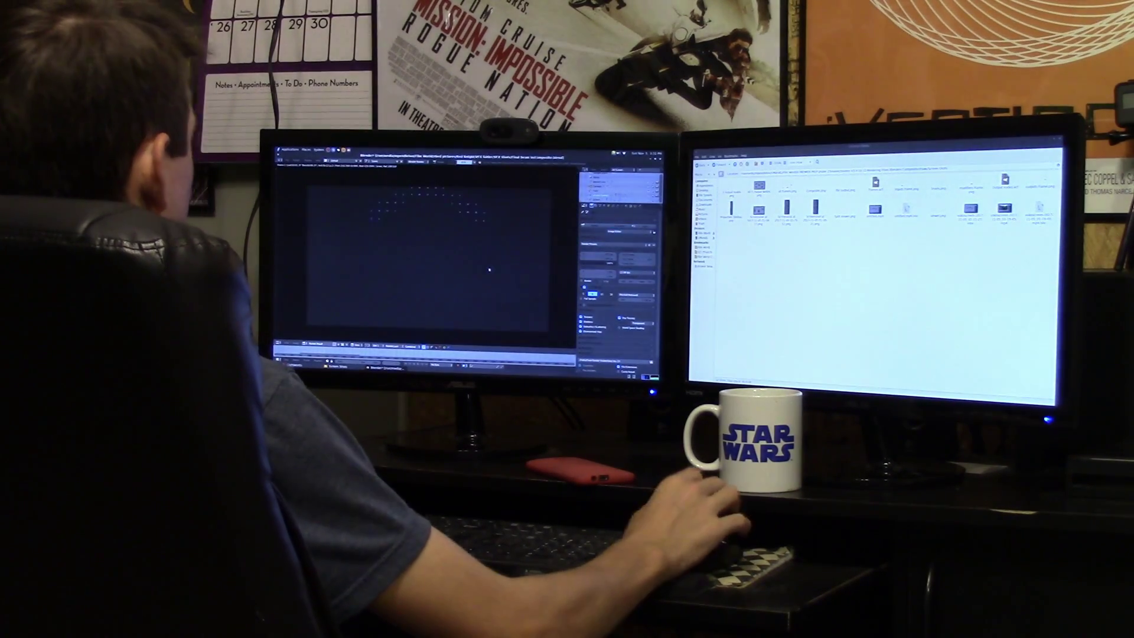